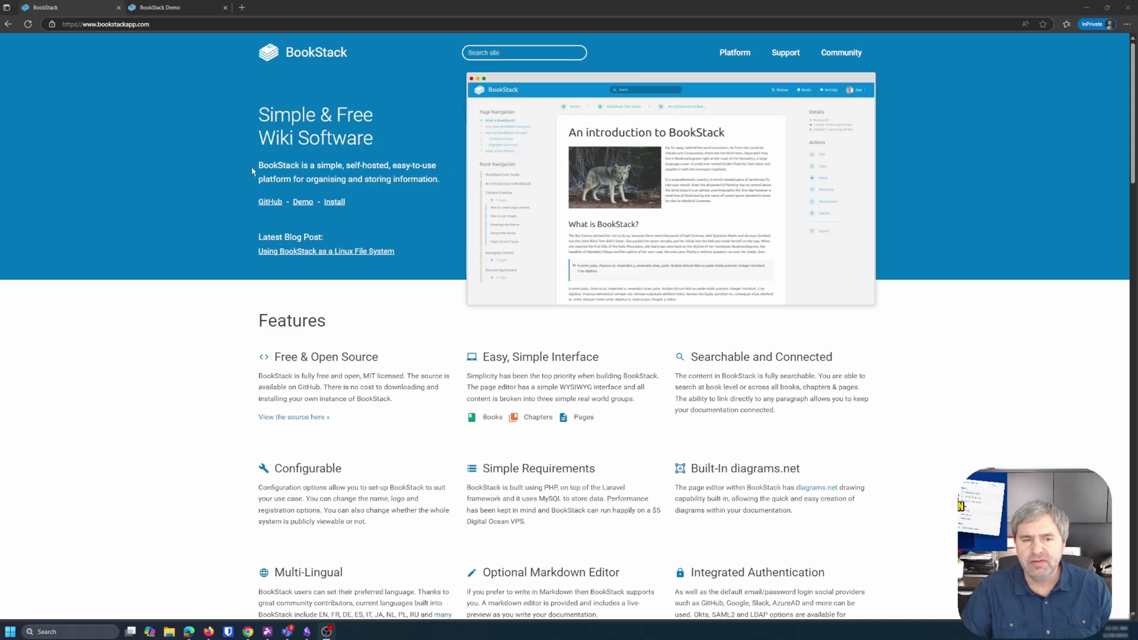
Scroll through the homepage Features list, briefly highlighting the Built-In diagrams.net heading
{"action": "scroll", "coordinate": [384, 341], "scroll_direction": "down", "scroll_amount": 2}
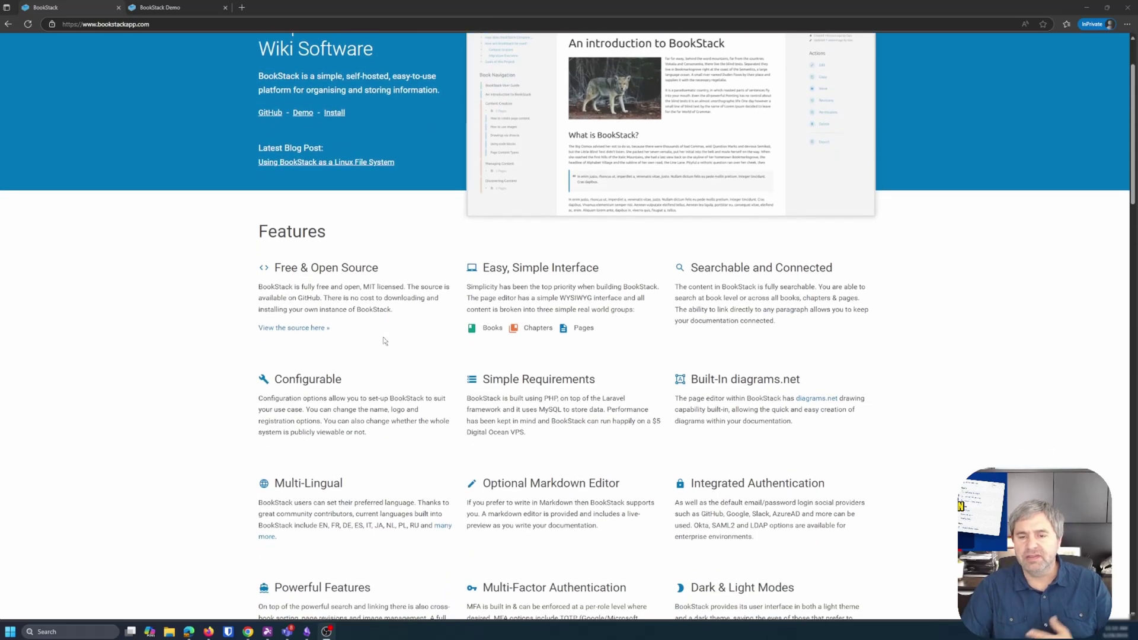
{"action": "scroll", "coordinate": [329, 394], "scroll_direction": "down", "scroll_amount": 1}
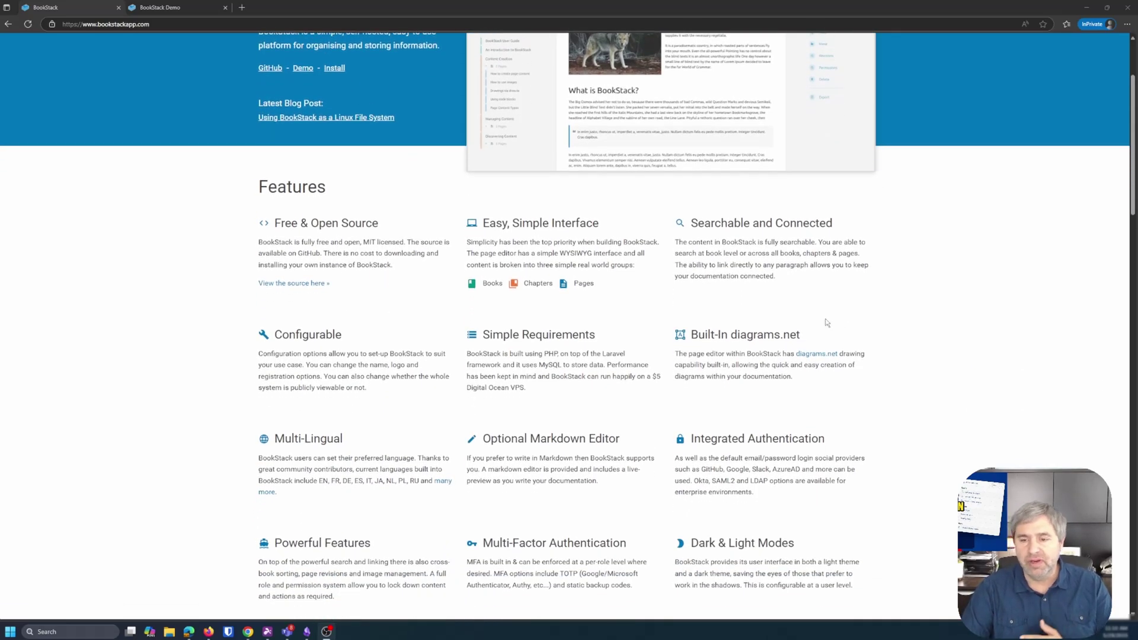
{"action": "left_click_drag", "start_coordinate": [735, 337], "coordinate": [799, 335]}
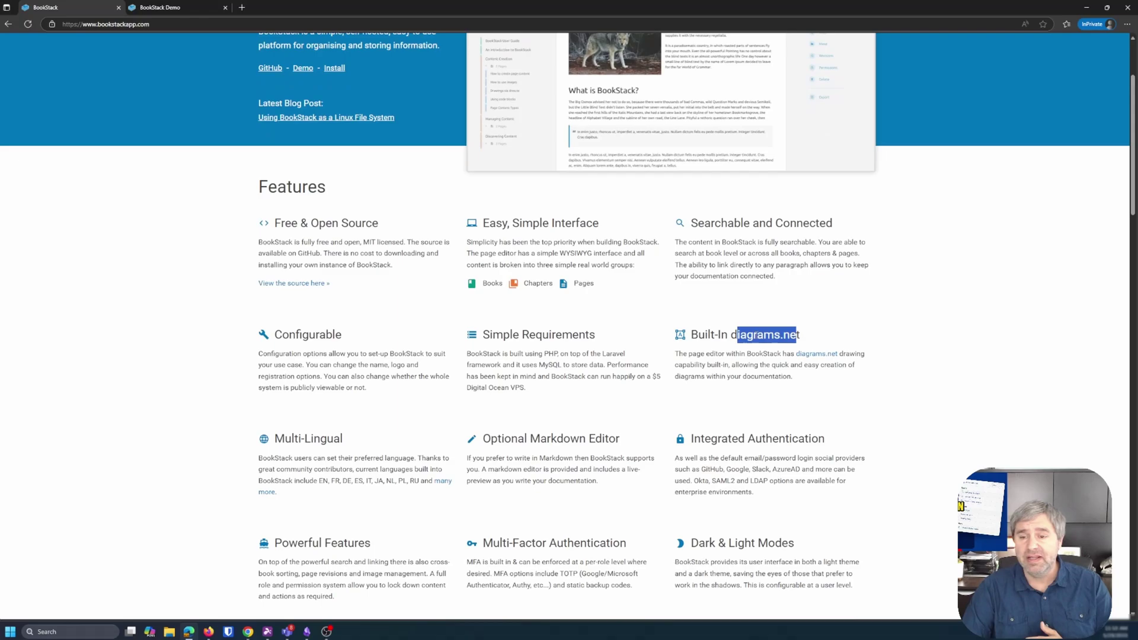
{"action": "left_click", "coordinate": [756, 335]}
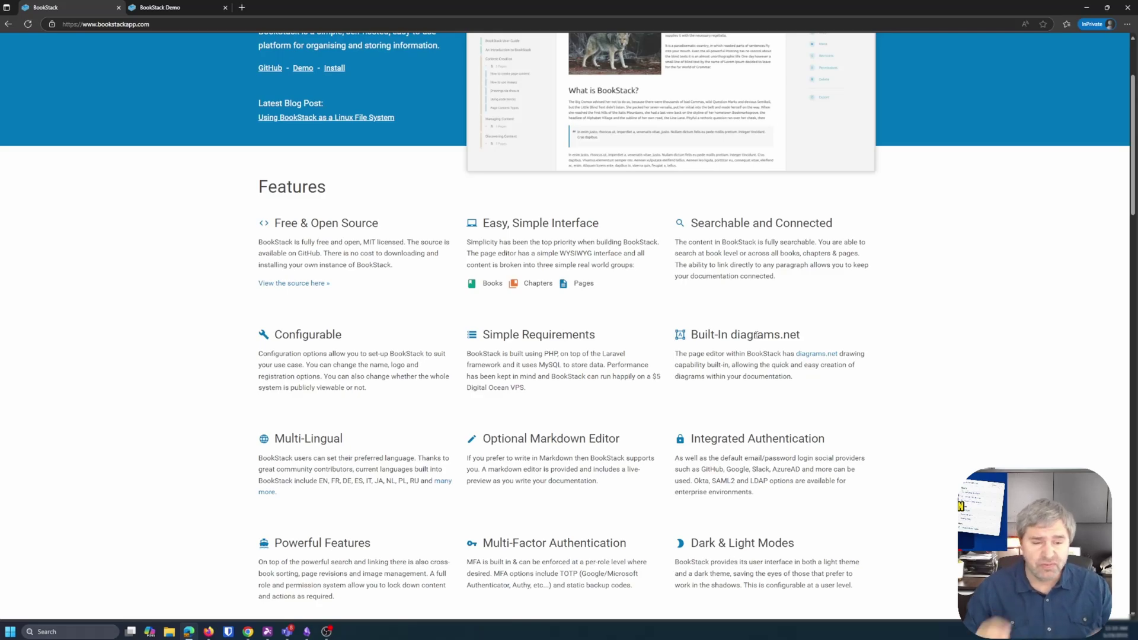
{"action": "scroll", "coordinate": [555, 359], "scroll_direction": "down", "scroll_amount": 2}
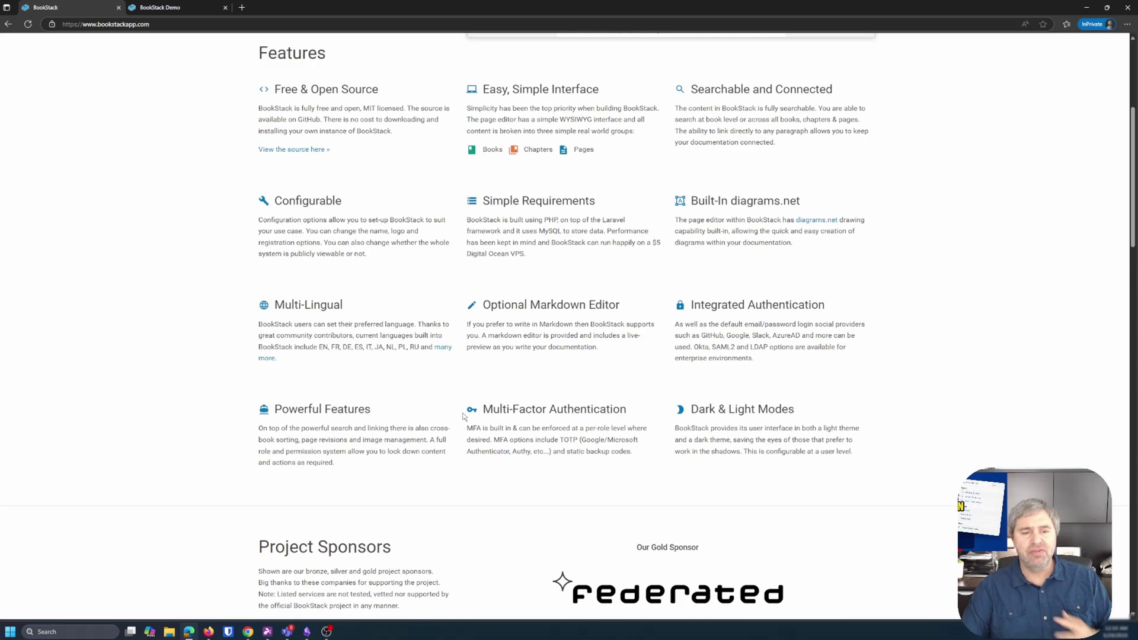
{"action": "scroll", "coordinate": [384, 343], "scroll_direction": "up", "scroll_amount": 5}
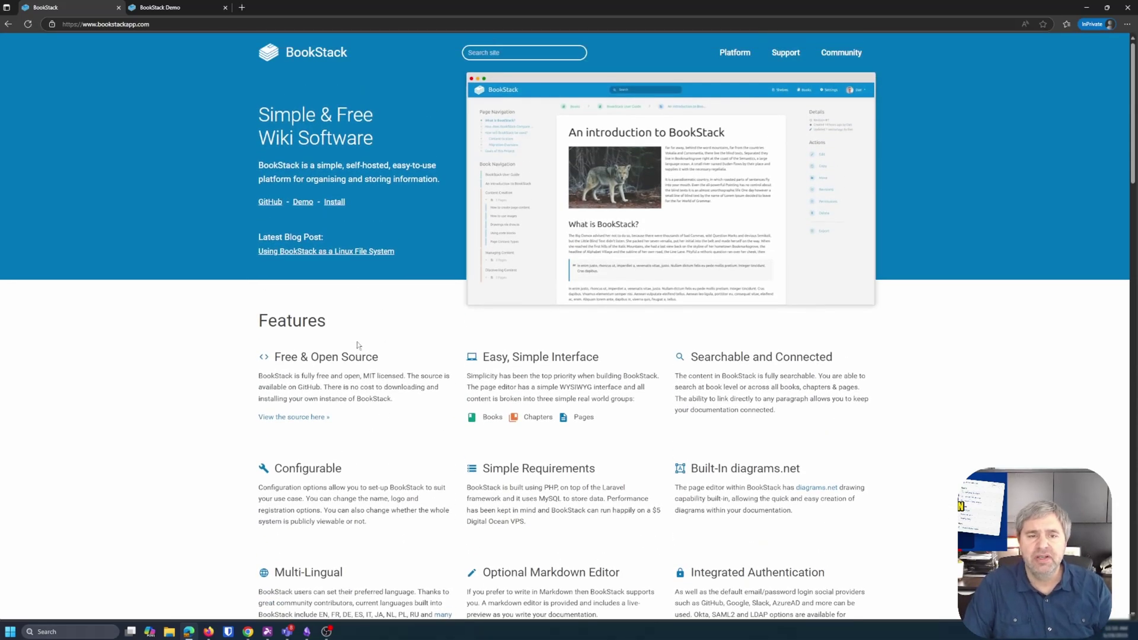
{"action": "scroll", "coordinate": [355, 347], "scroll_direction": "down", "scroll_amount": 10}
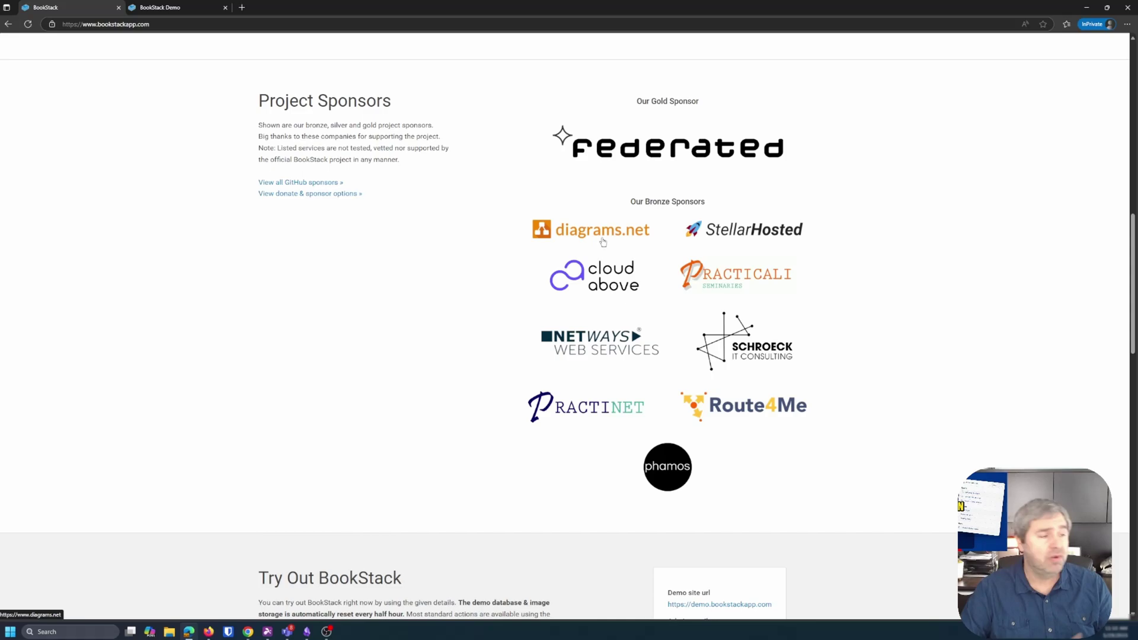
{"action": "scroll", "coordinate": [454, 265], "scroll_direction": "down", "scroll_amount": 3}
{"action": "scroll", "coordinate": [450, 268], "scroll_direction": "down", "scroll_amount": 7}
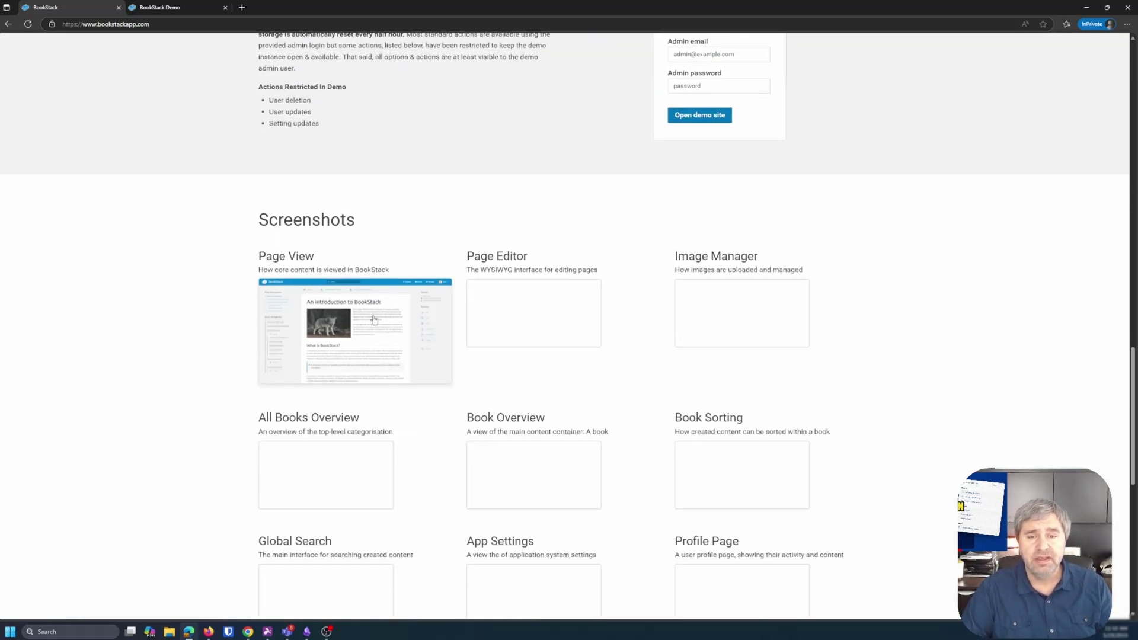
{"action": "scroll", "coordinate": [178, 299], "scroll_direction": "down", "scroll_amount": 2}
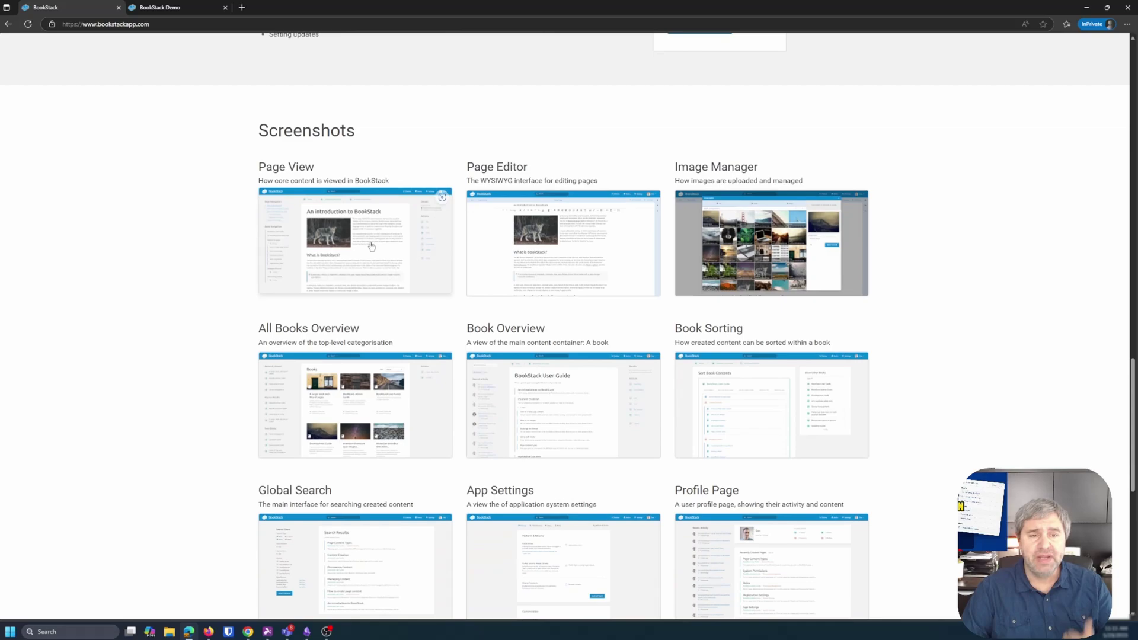
{"action": "scroll", "coordinate": [408, 332], "scroll_direction": "down", "scroll_amount": 2}
{"action": "scroll", "coordinate": [407, 334], "scroll_direction": "down", "scroll_amount": 2}
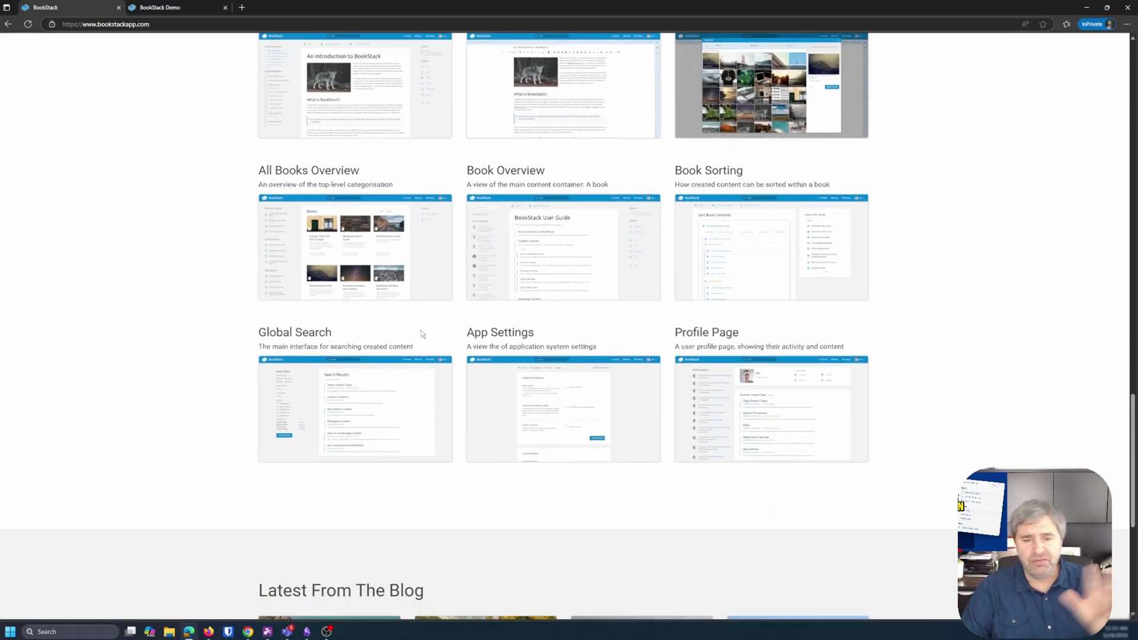
{"action": "scroll", "coordinate": [422, 333], "scroll_direction": "down", "scroll_amount": 2}
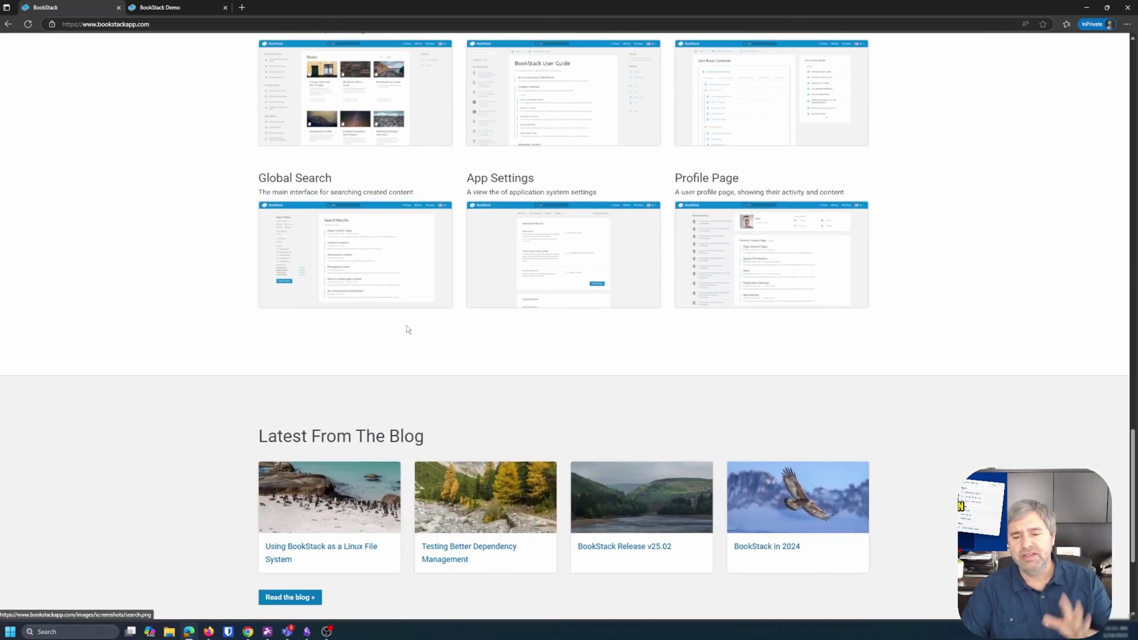
{"action": "scroll", "coordinate": [408, 331], "scroll_direction": "up", "scroll_amount": 4}
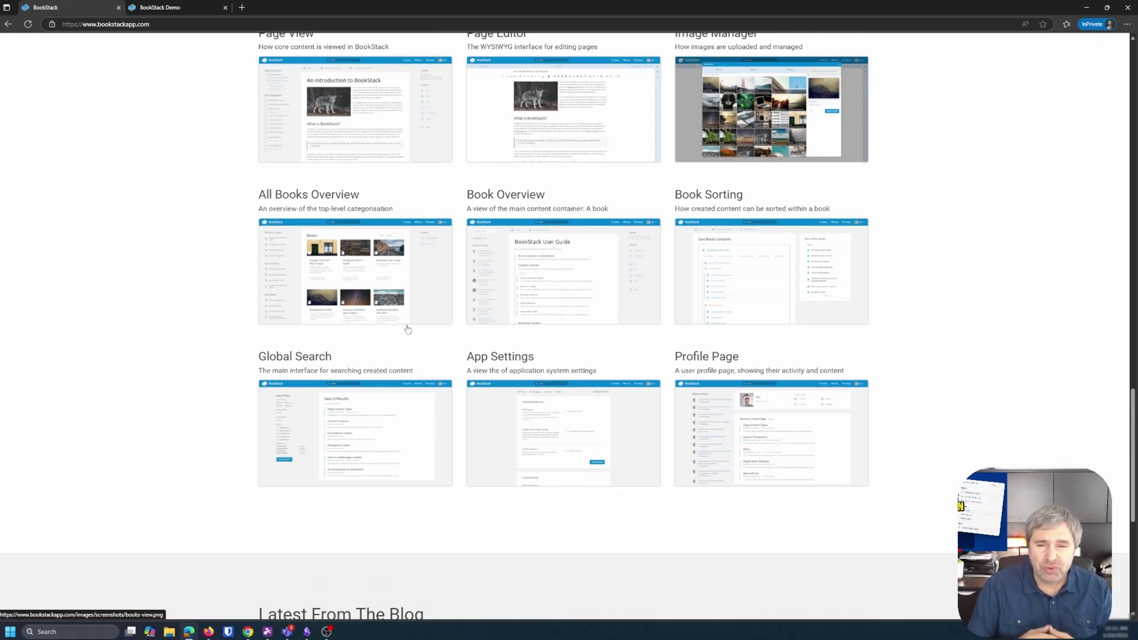
{"action": "scroll", "coordinate": [408, 329], "scroll_direction": "up", "scroll_amount": 15}
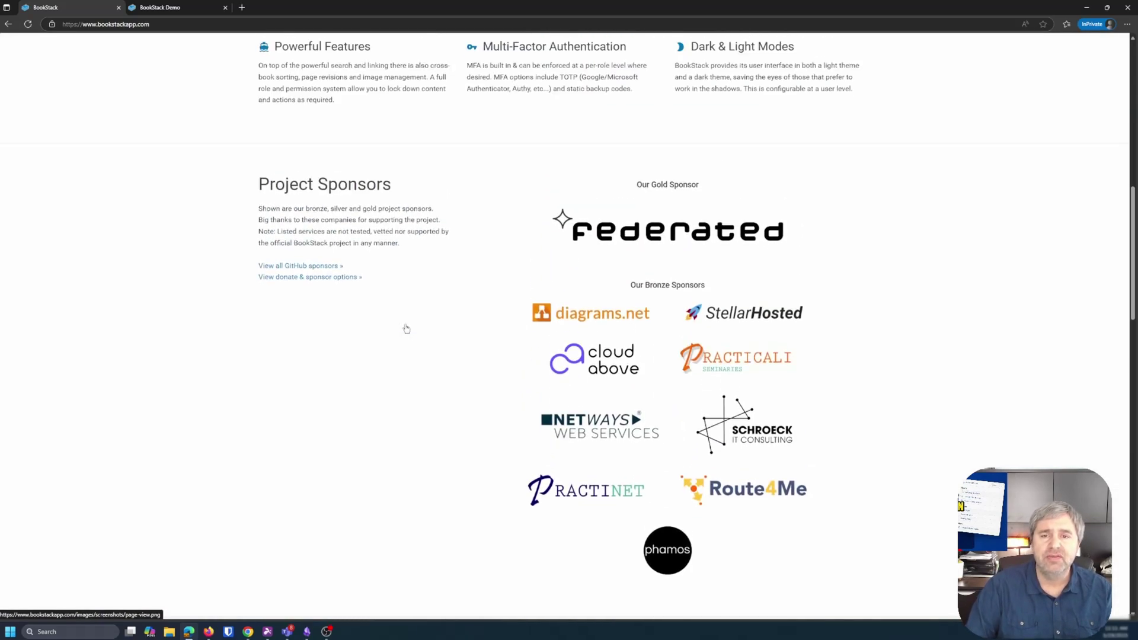
{"action": "scroll", "coordinate": [407, 329], "scroll_direction": "up", "scroll_amount": 10}
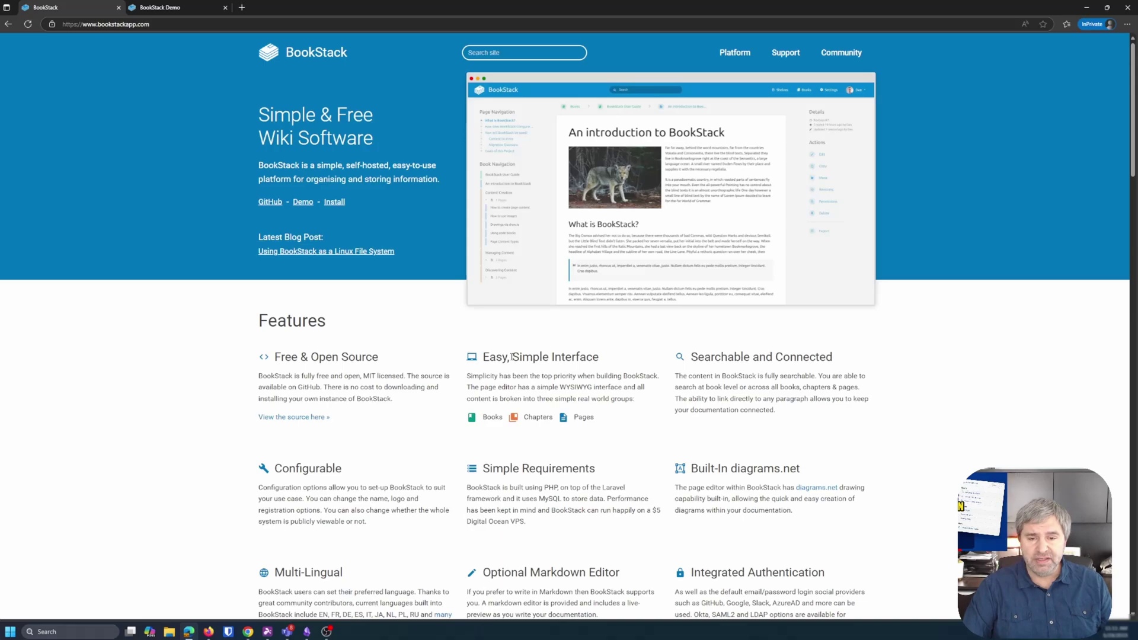
Briefly highlight and then clear part of the Easy, Simple Interface heading text
{"action": "left_click_drag", "start_coordinate": [522, 357], "coordinate": [554, 358]}
{"action": "left_click", "coordinate": [553, 362]}
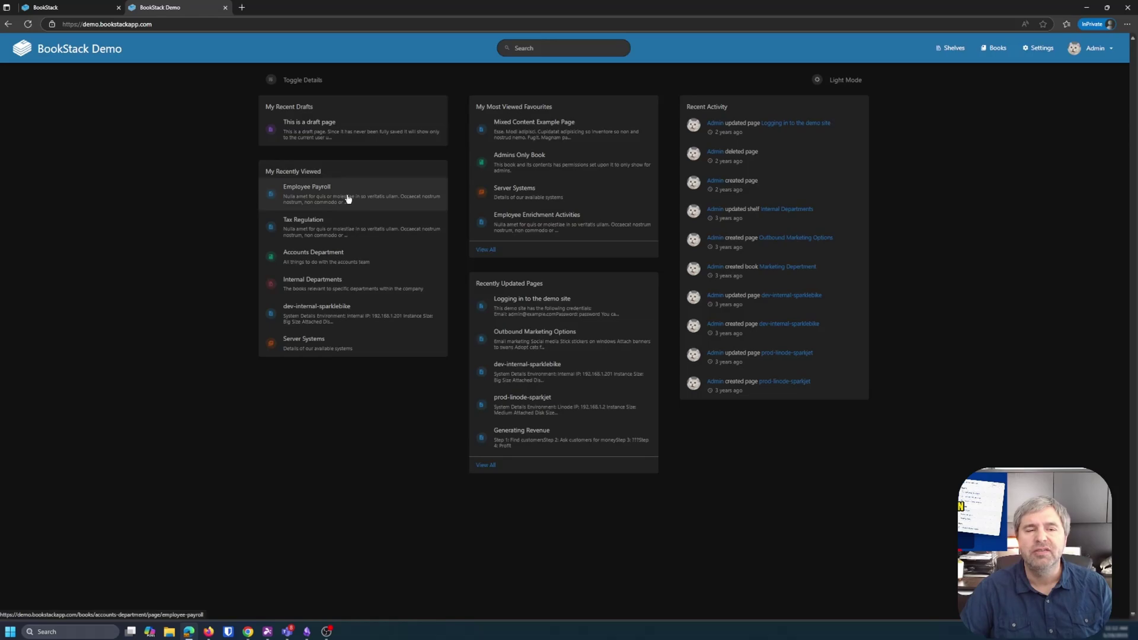
Start a new shelf from the Shelves overview, then cancel it without entering a name
{"action": "left_click", "coordinate": [950, 48]}
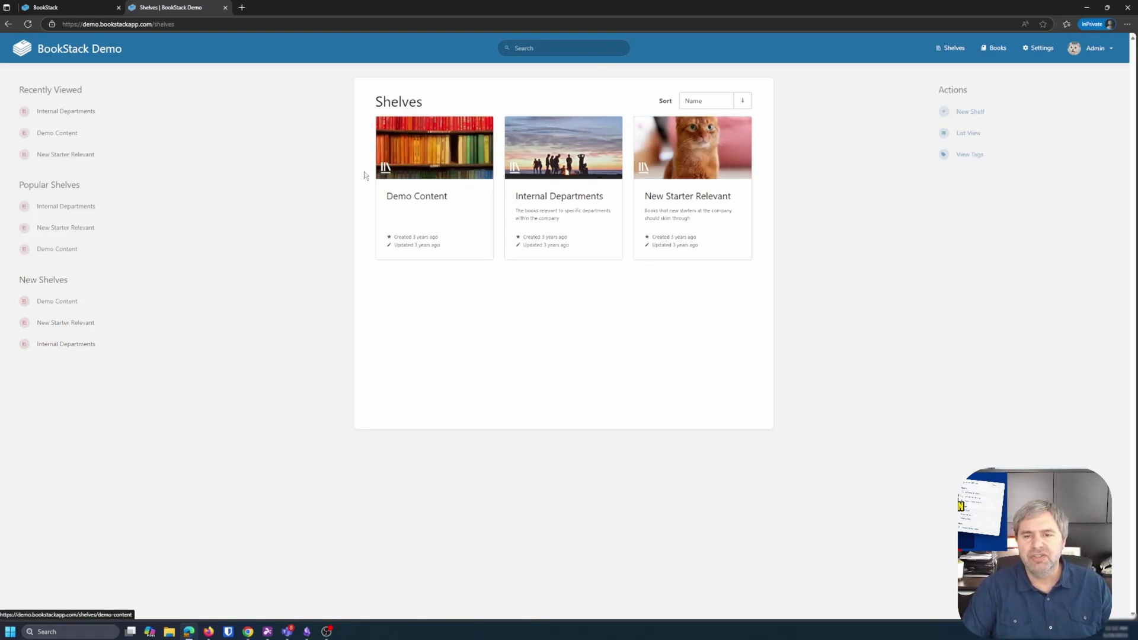
{"action": "left_click", "coordinate": [981, 116]}
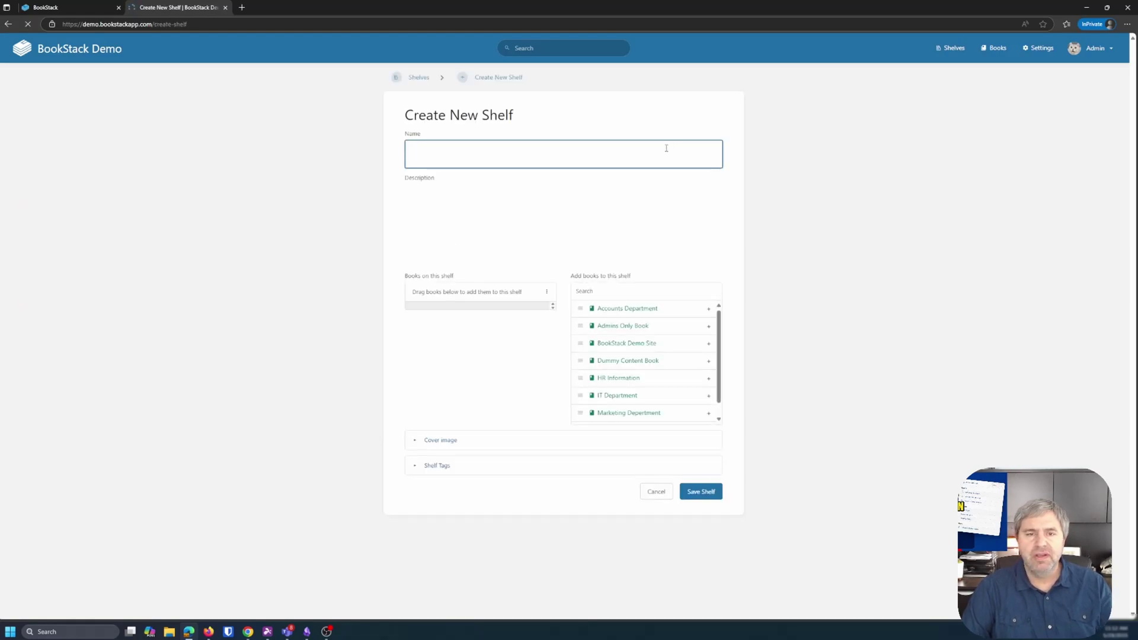
{"action": "left_click", "coordinate": [440, 152]}
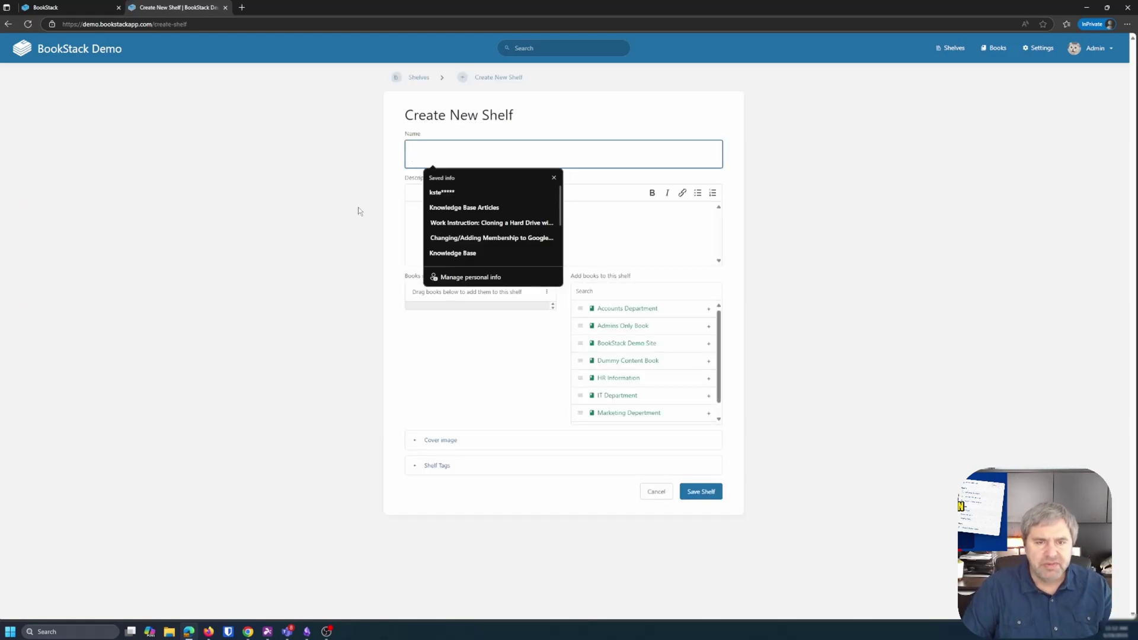
{"action": "left_click", "coordinate": [358, 211]}
{"action": "left_click", "coordinate": [445, 145]}
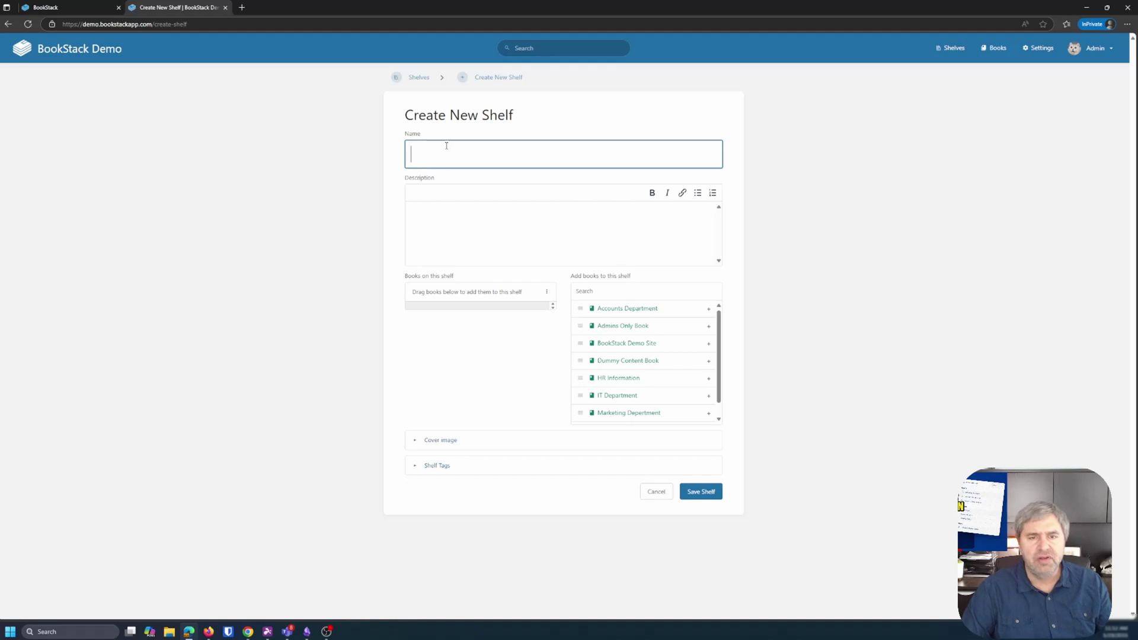
{"action": "left_click", "coordinate": [268, 204]}
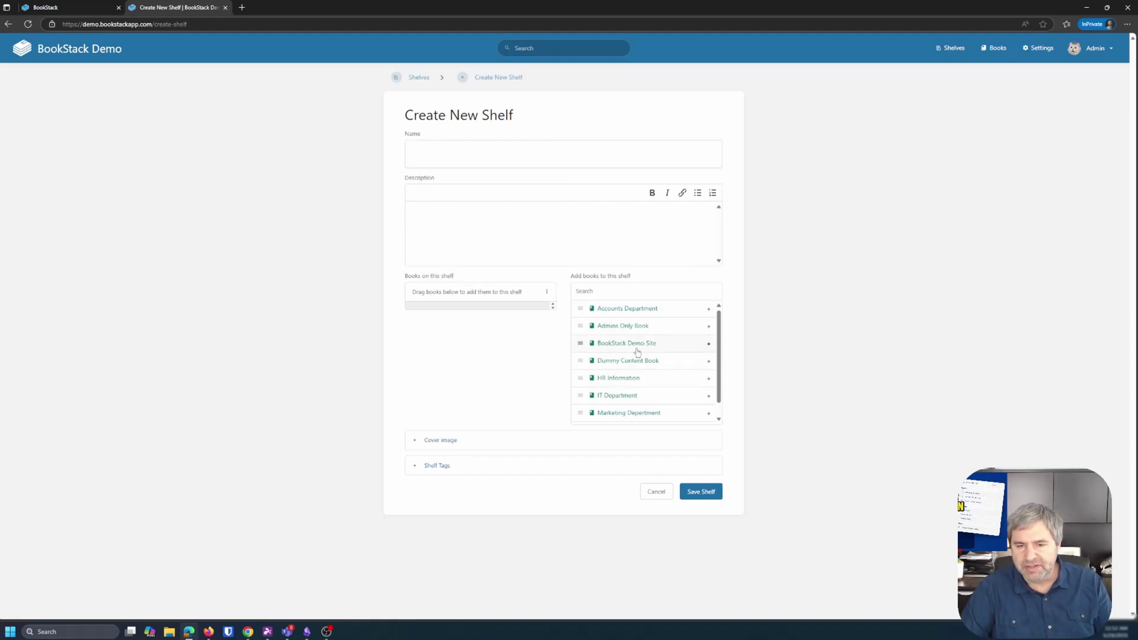
{"action": "scroll", "coordinate": [719, 358], "scroll_direction": "down", "scroll_amount": 1}
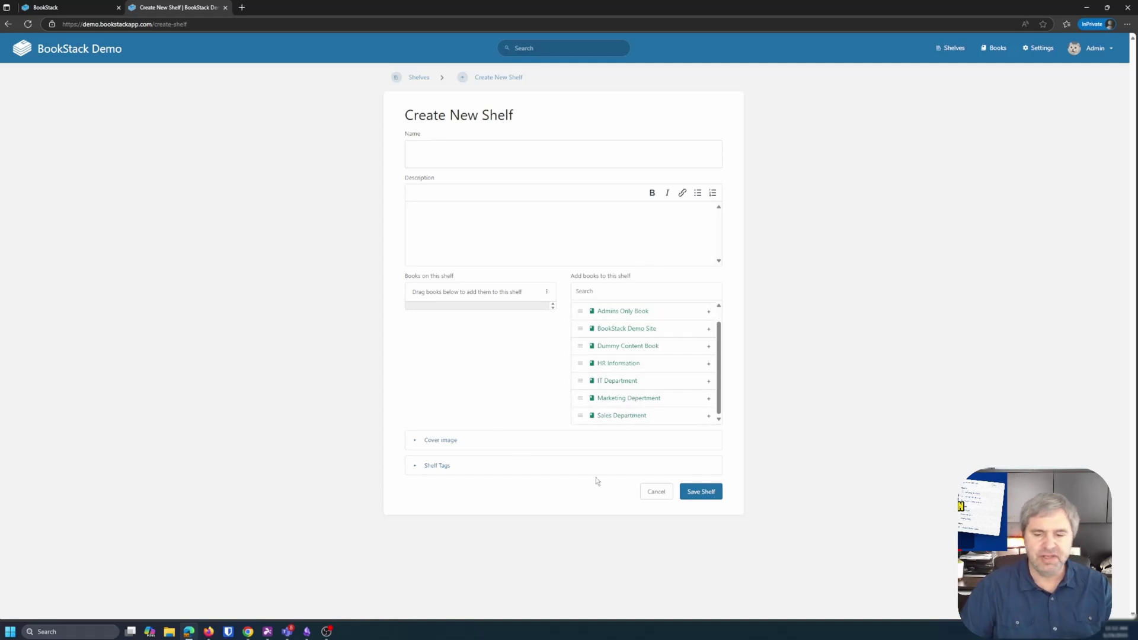
{"action": "left_click", "coordinate": [656, 492]}
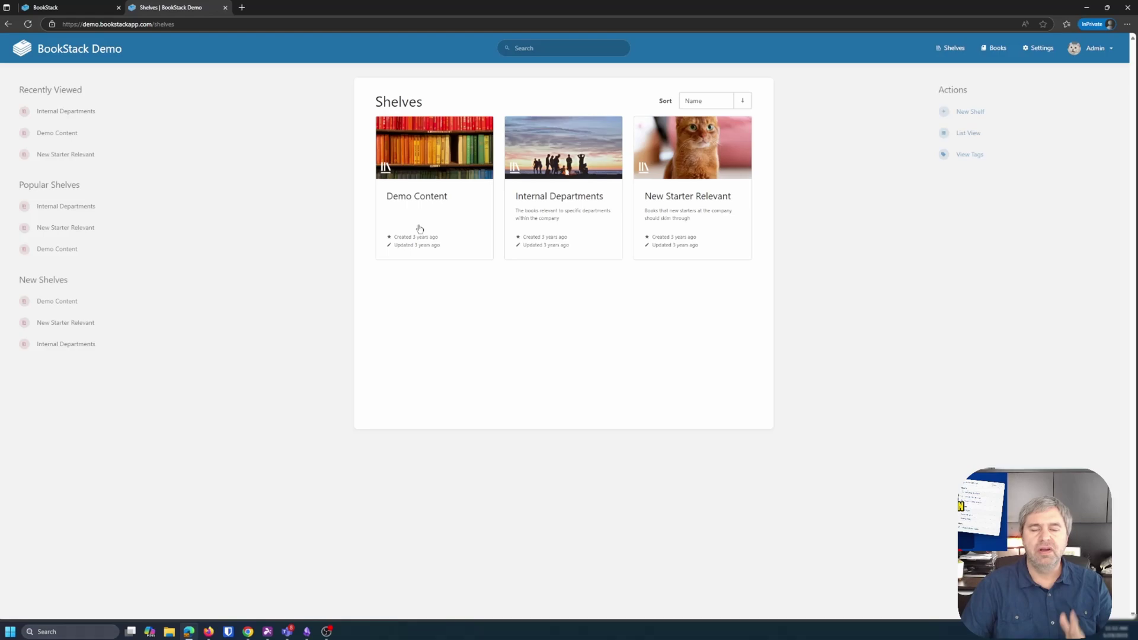
{"action": "left_click", "coordinate": [567, 206]}
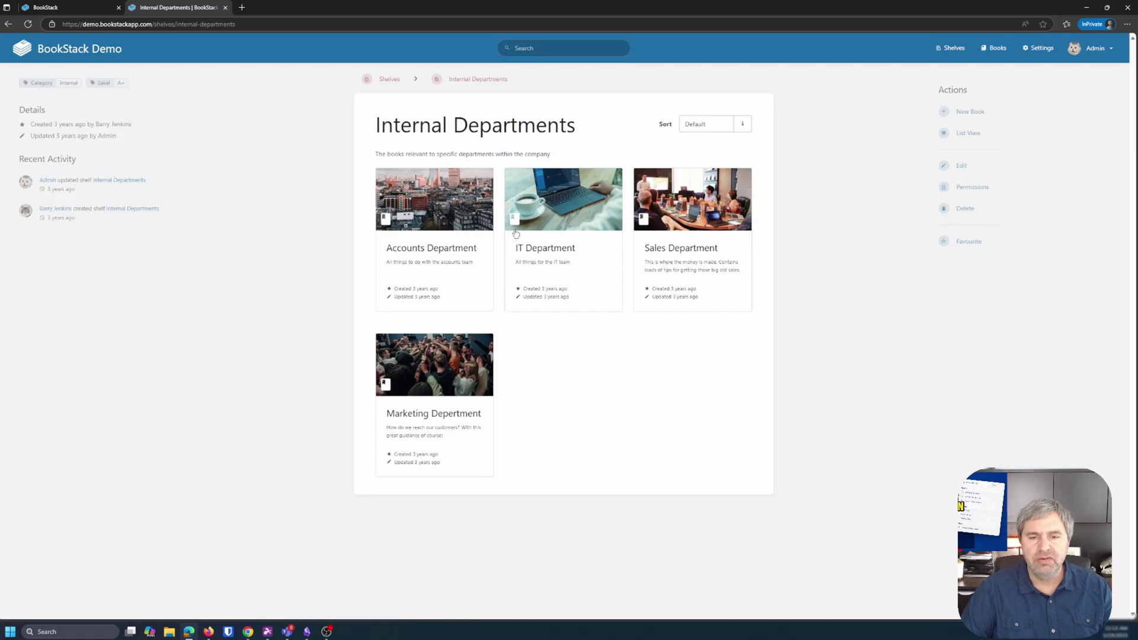
{"action": "left_click", "coordinate": [546, 248]}
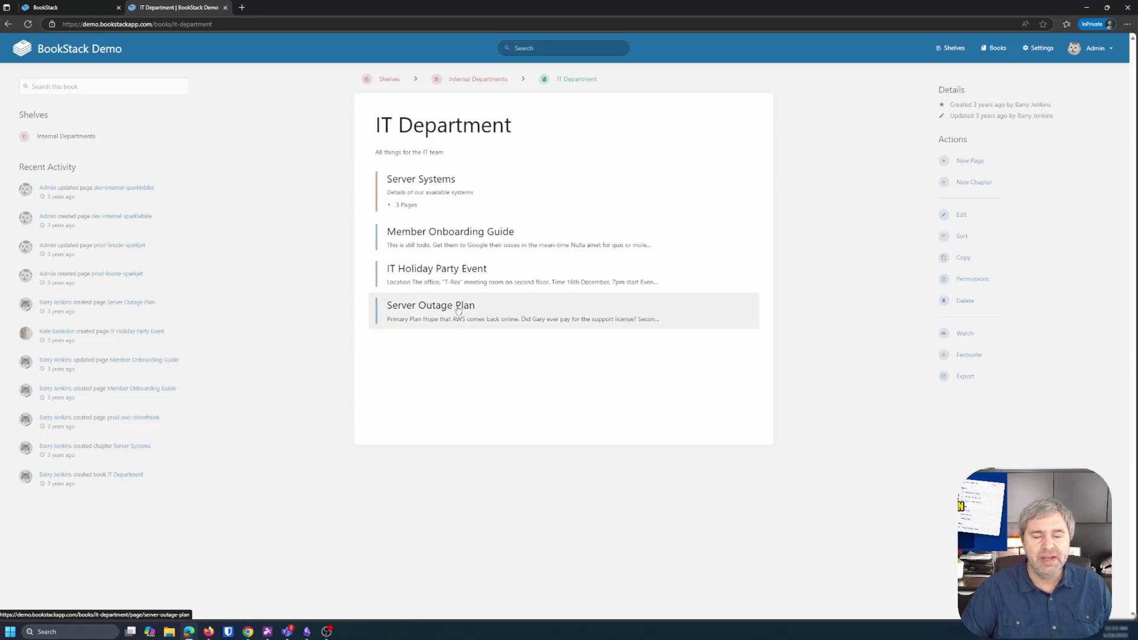
{"action": "left_click", "coordinate": [444, 240]}
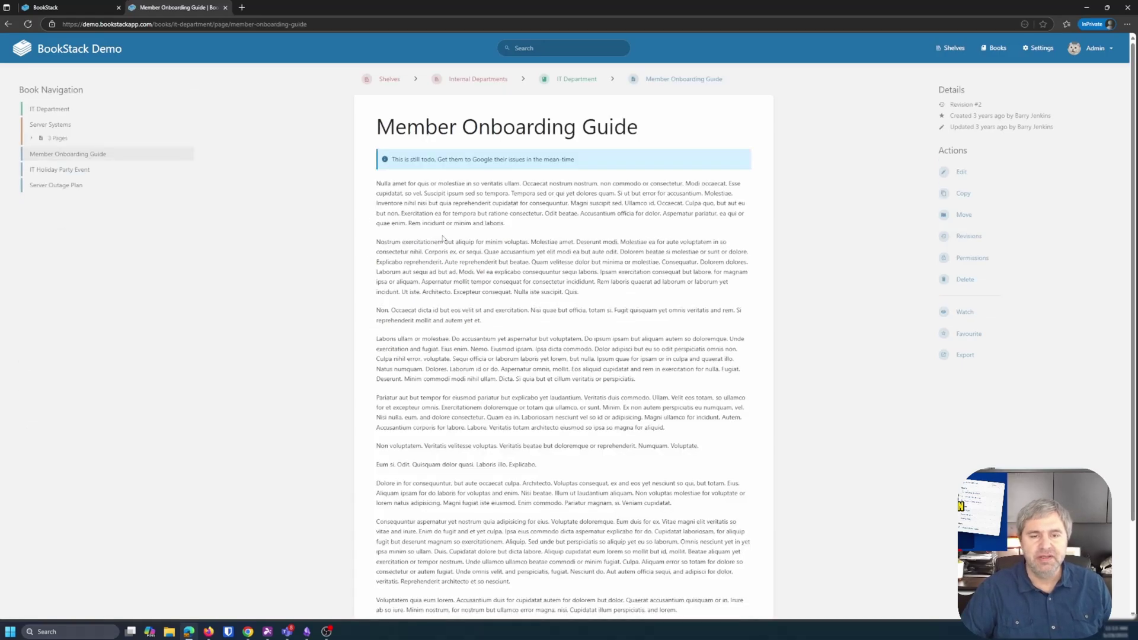
{"action": "scroll", "coordinate": [460, 250], "scroll_direction": "down", "scroll_amount": 2}
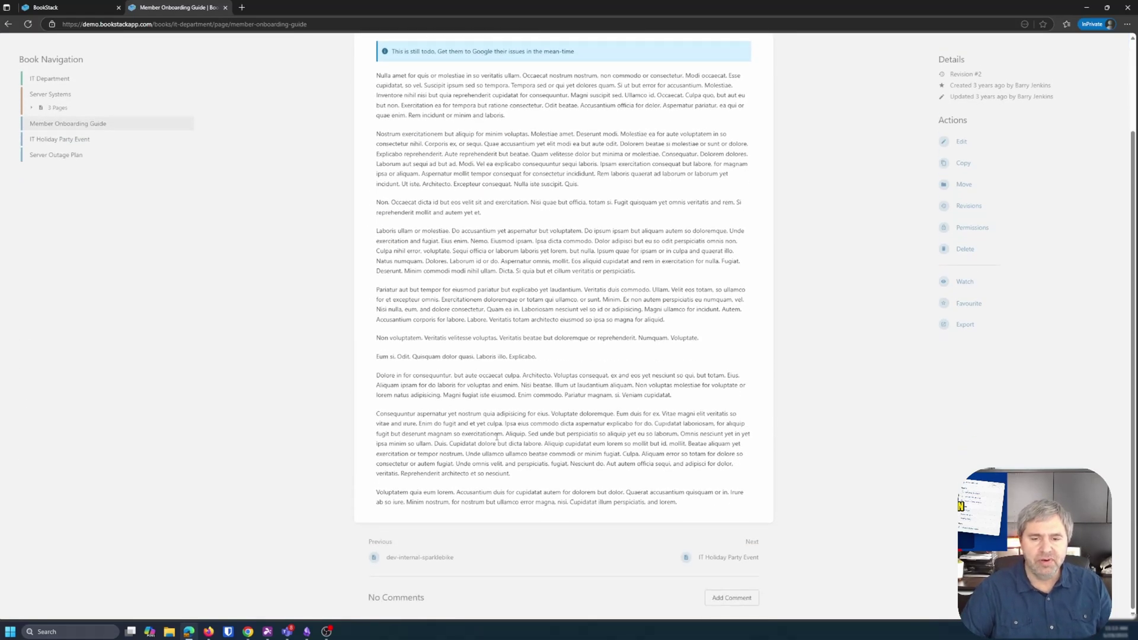
{"action": "scroll", "coordinate": [496, 436], "scroll_direction": "up", "scroll_amount": 2}
{"action": "key", "text": "alt+Left"}
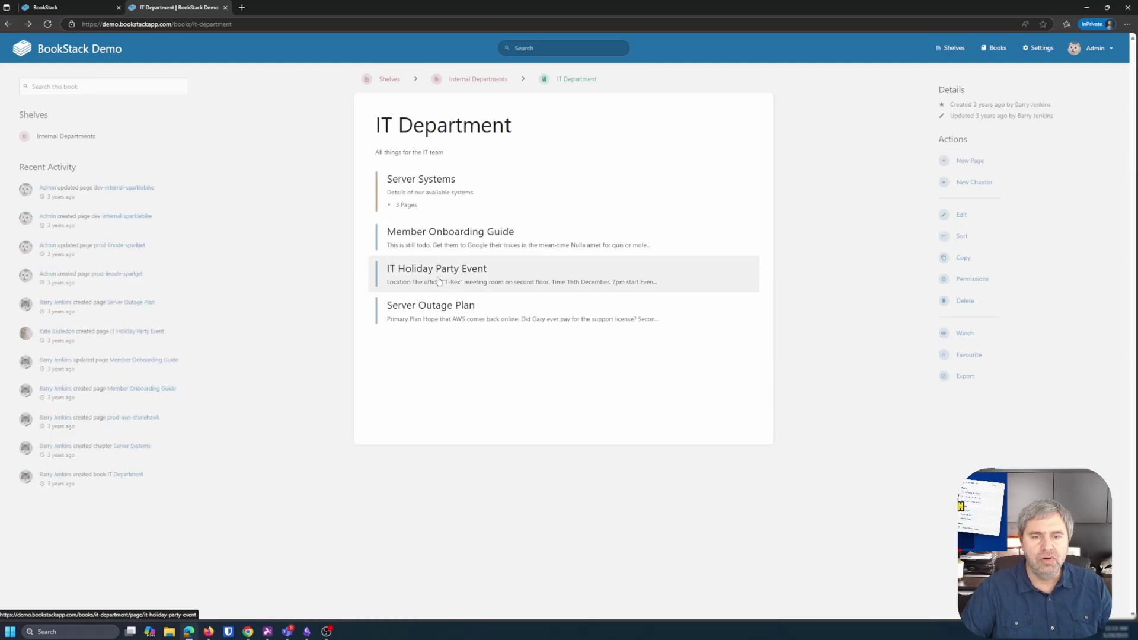
{"action": "left_click", "coordinate": [439, 281]}
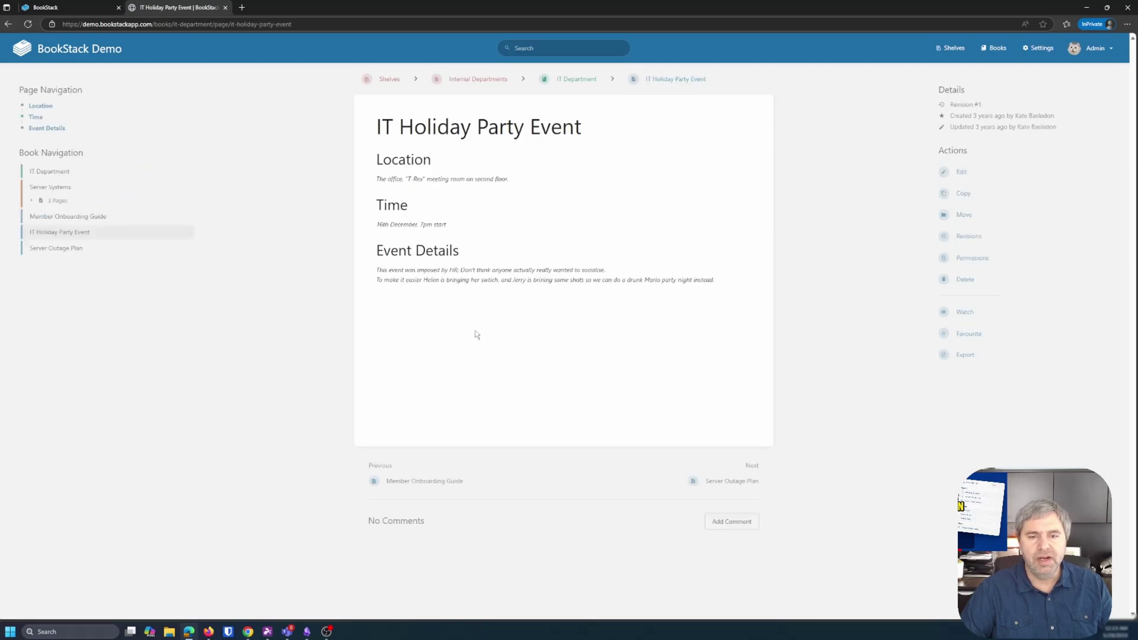
{"action": "left_click", "coordinate": [8, 24]}
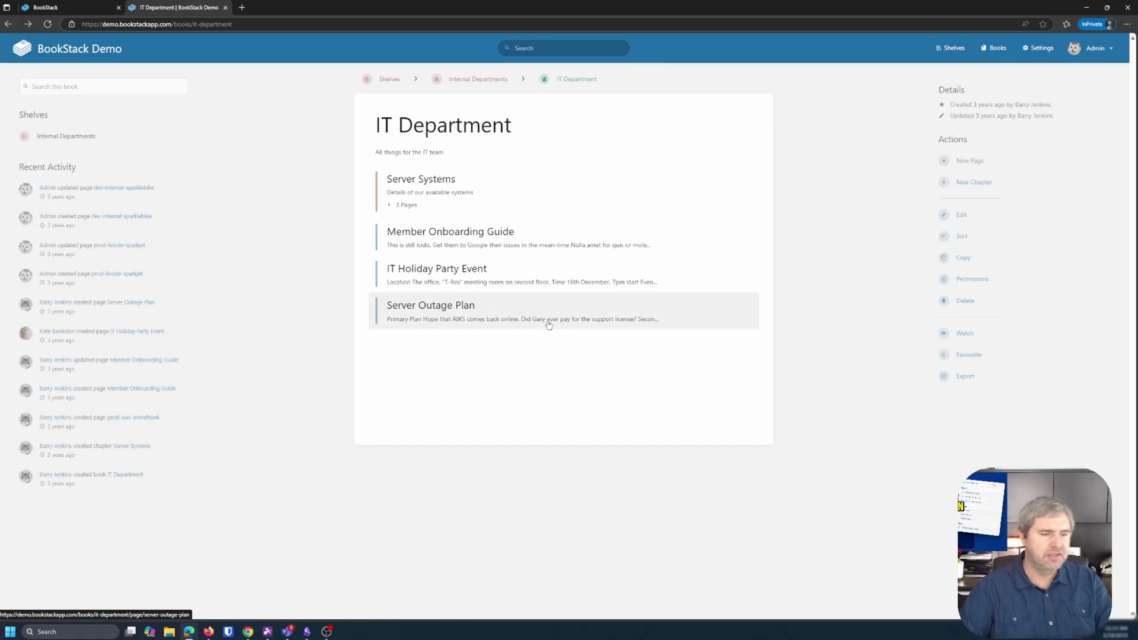
{"action": "left_click", "coordinate": [421, 181]}
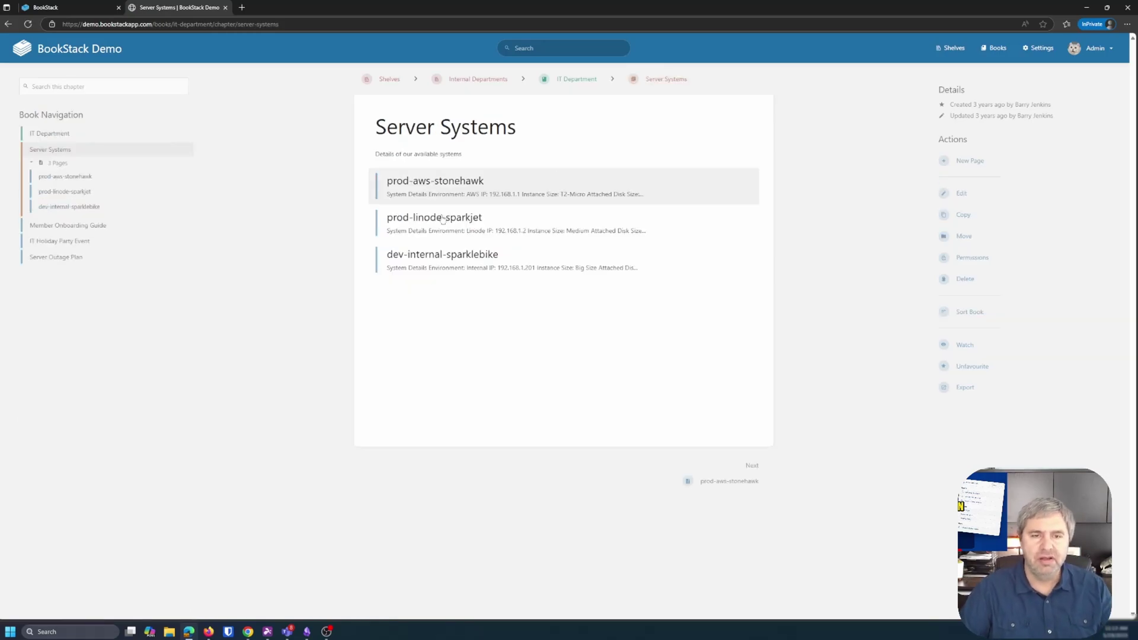
{"action": "left_click", "coordinate": [8, 25]}
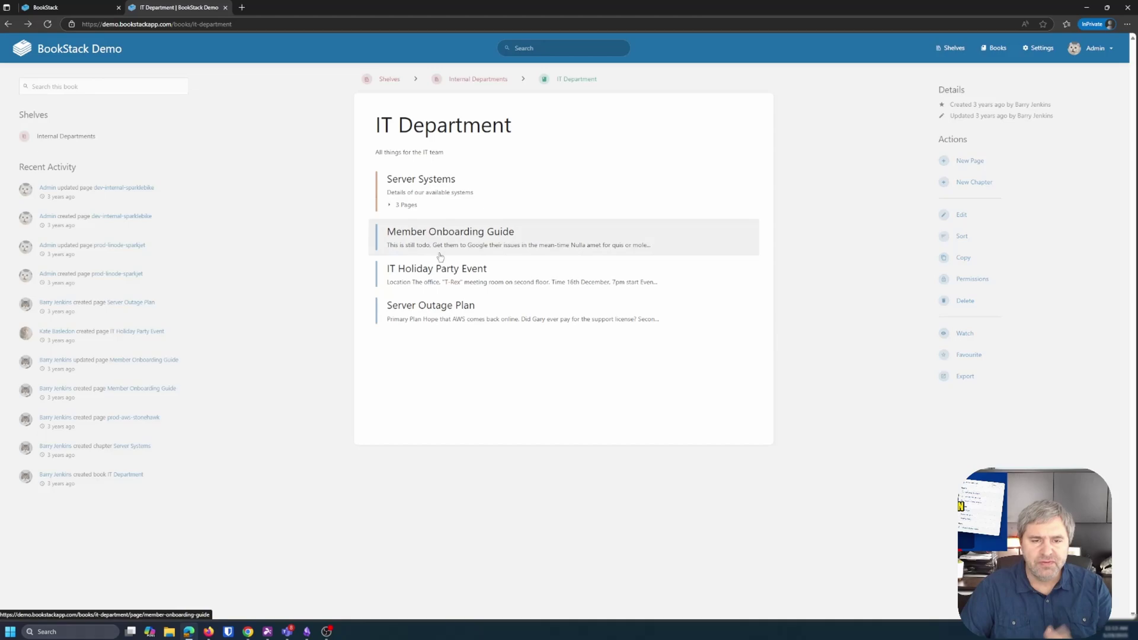
Open the Member Onboarding Guide in the editor and look over the draft options menu
{"action": "left_click", "coordinate": [454, 240]}
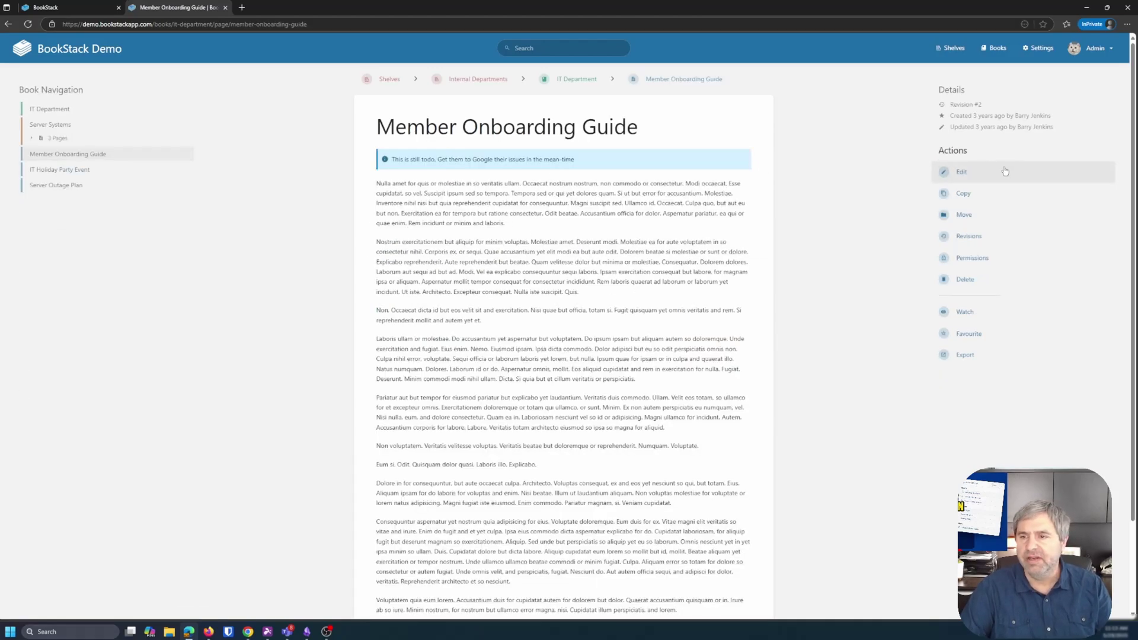
{"action": "left_click", "coordinate": [1001, 172]}
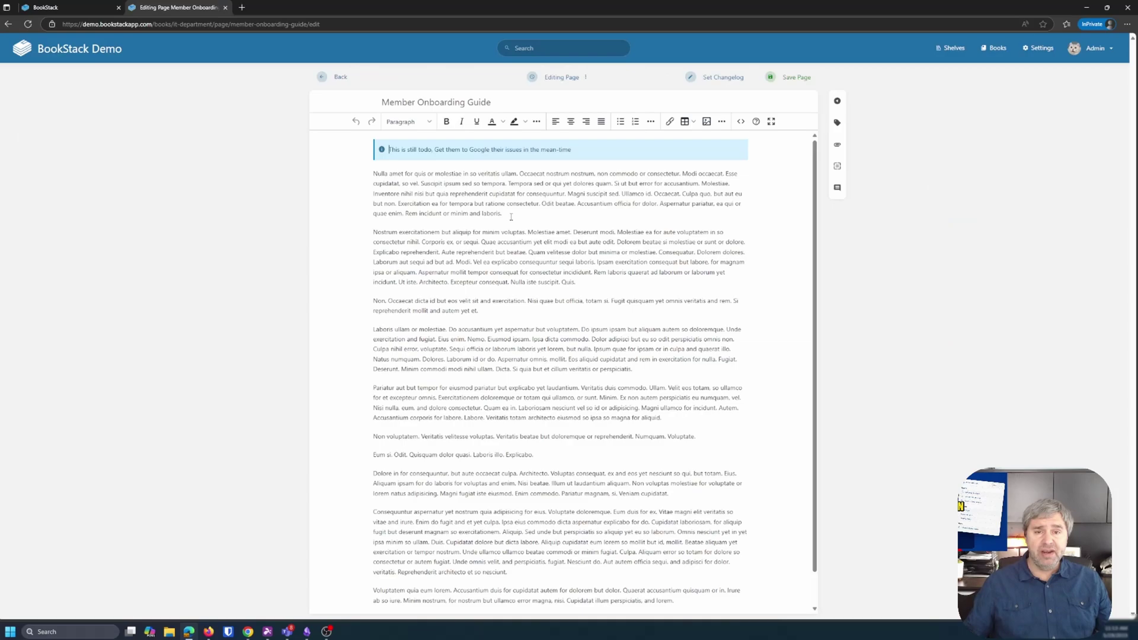
{"action": "left_click", "coordinate": [569, 77]}
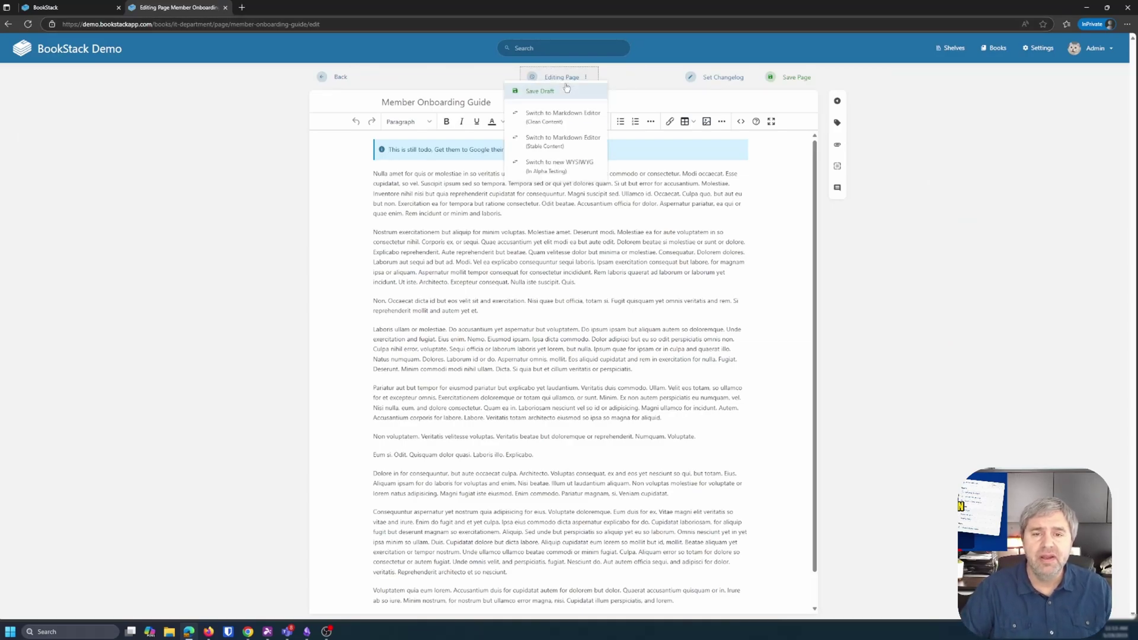
{"action": "left_click", "coordinate": [555, 78]}
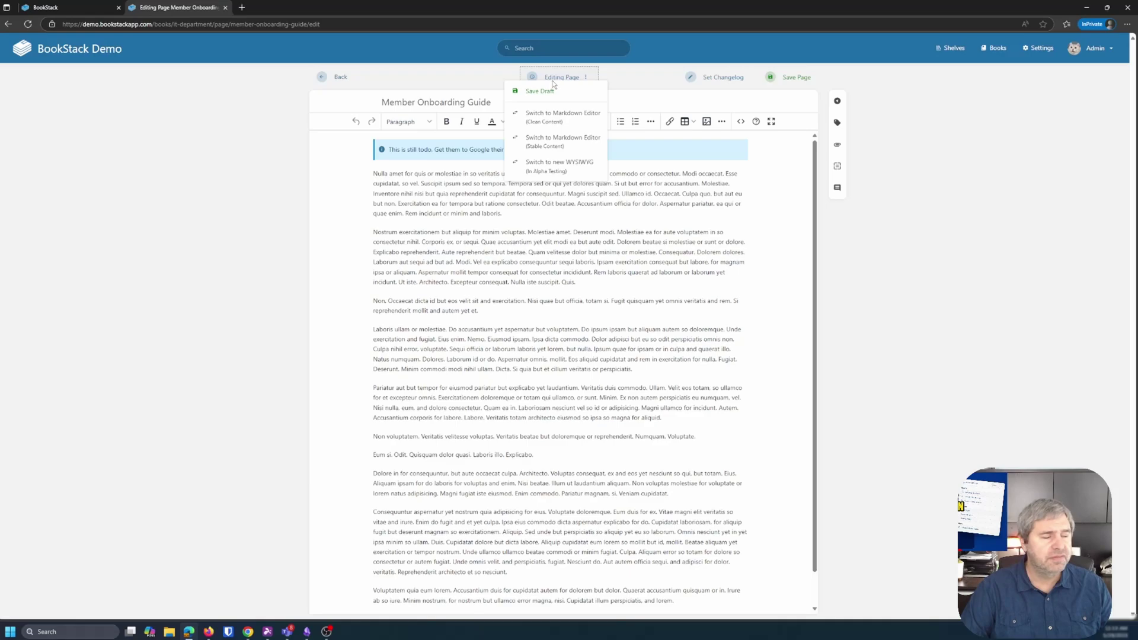
{"action": "left_click", "coordinate": [635, 262]}
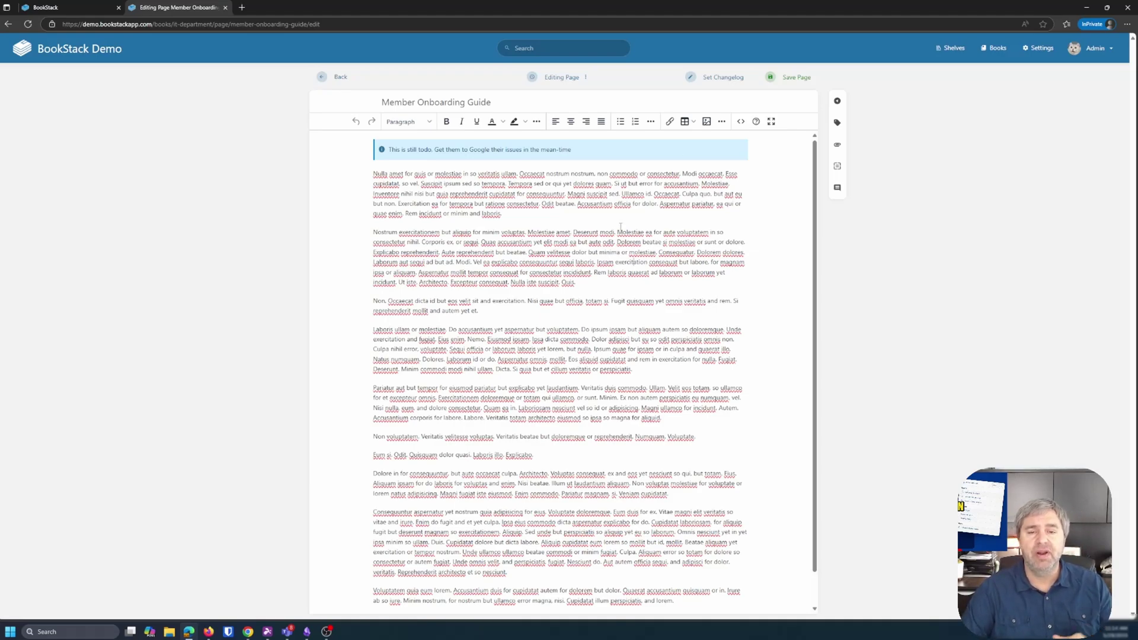
{"action": "scroll", "coordinate": [621, 227], "scroll_direction": "down", "scroll_amount": 1}
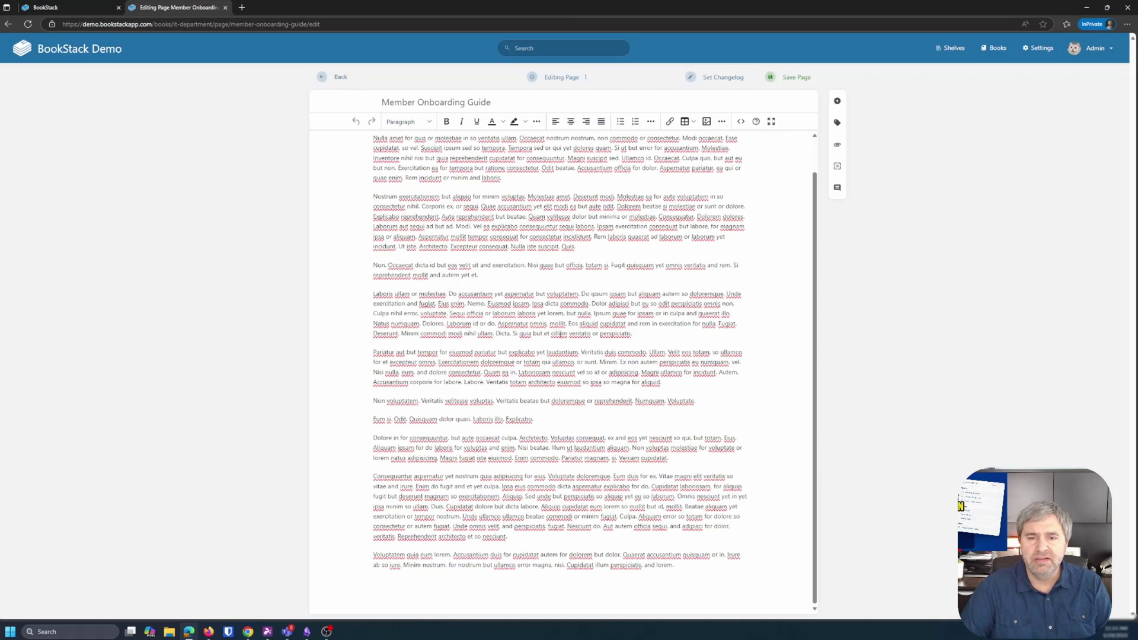
{"action": "scroll", "coordinate": [501, 305], "scroll_direction": "up", "scroll_amount": 1}
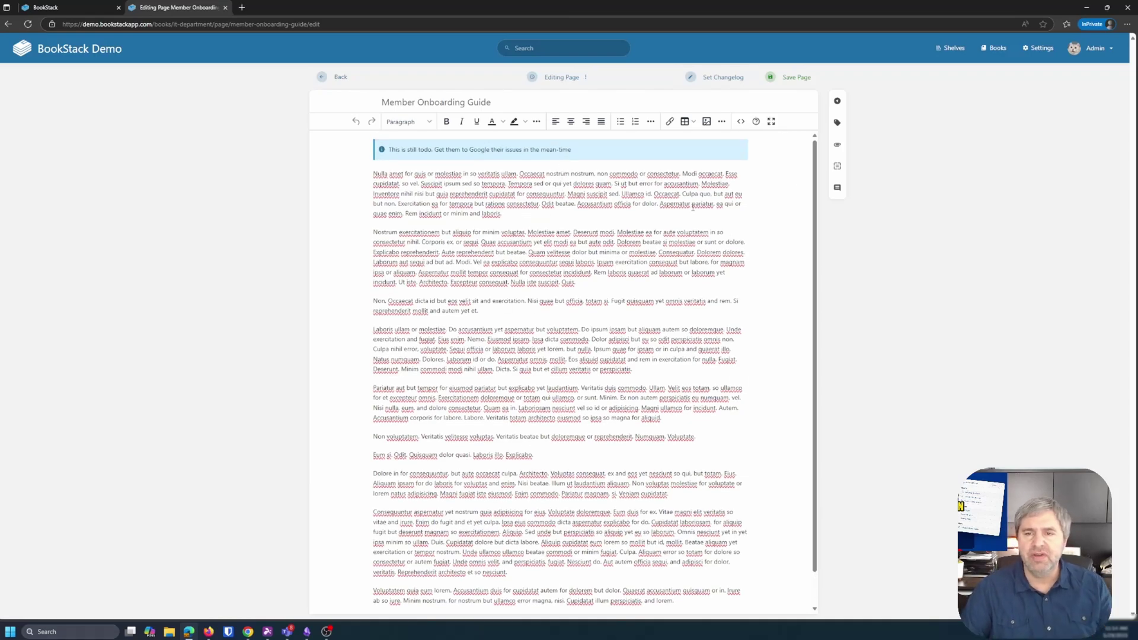
Add the changelog note 'updated with new policy' and save the page
{"action": "left_click", "coordinate": [724, 84]}
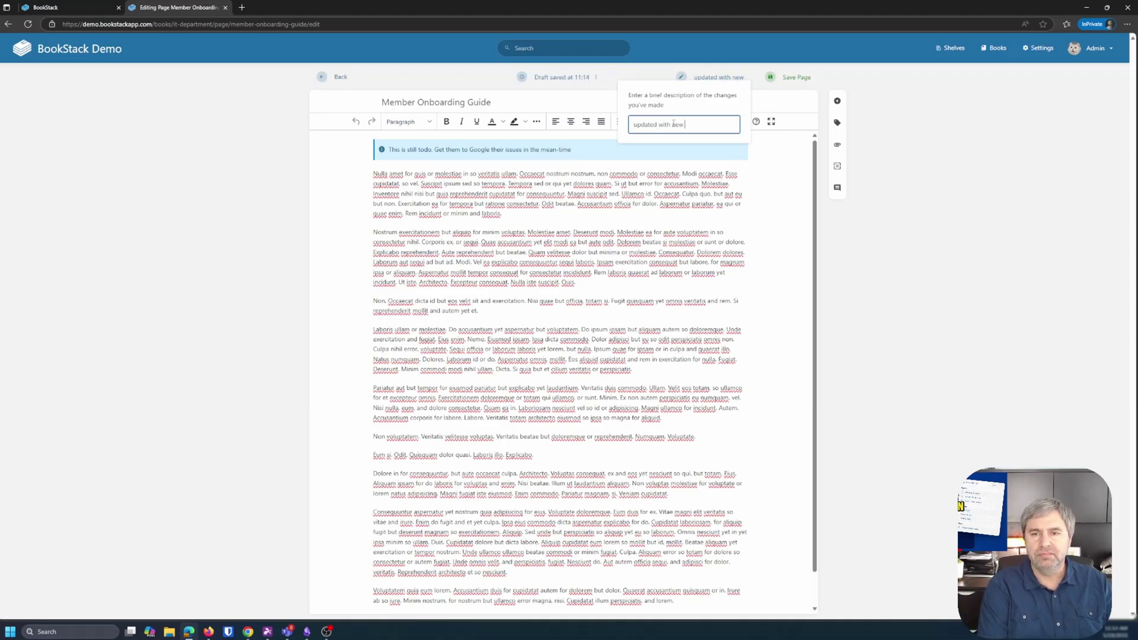
{"action": "key", "text": "Return"}
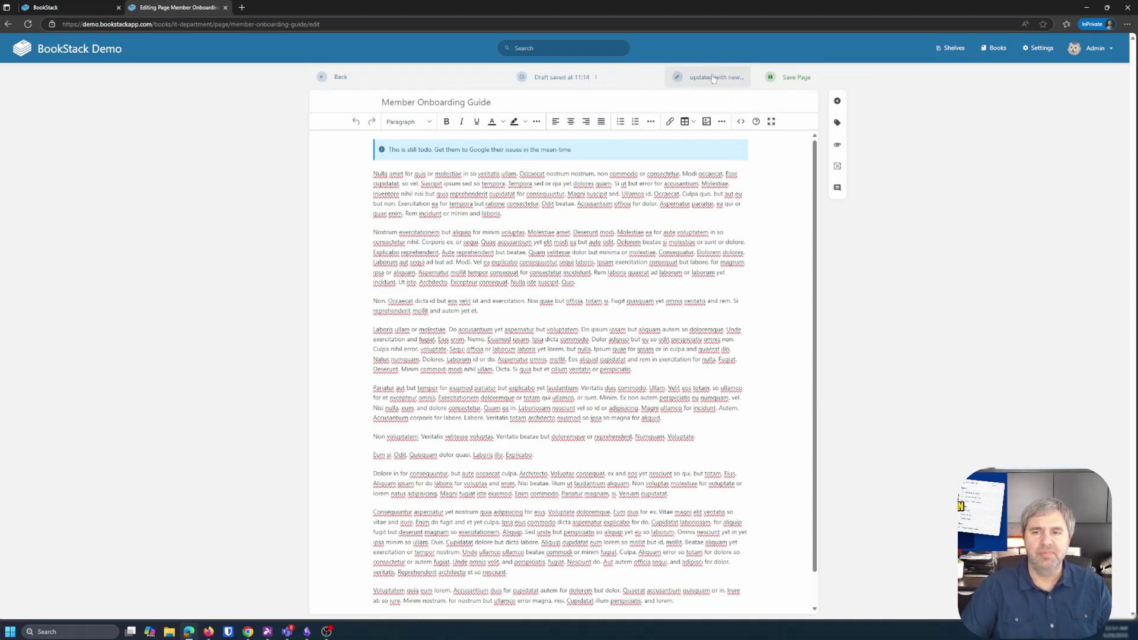
{"action": "left_click", "coordinate": [805, 77]}
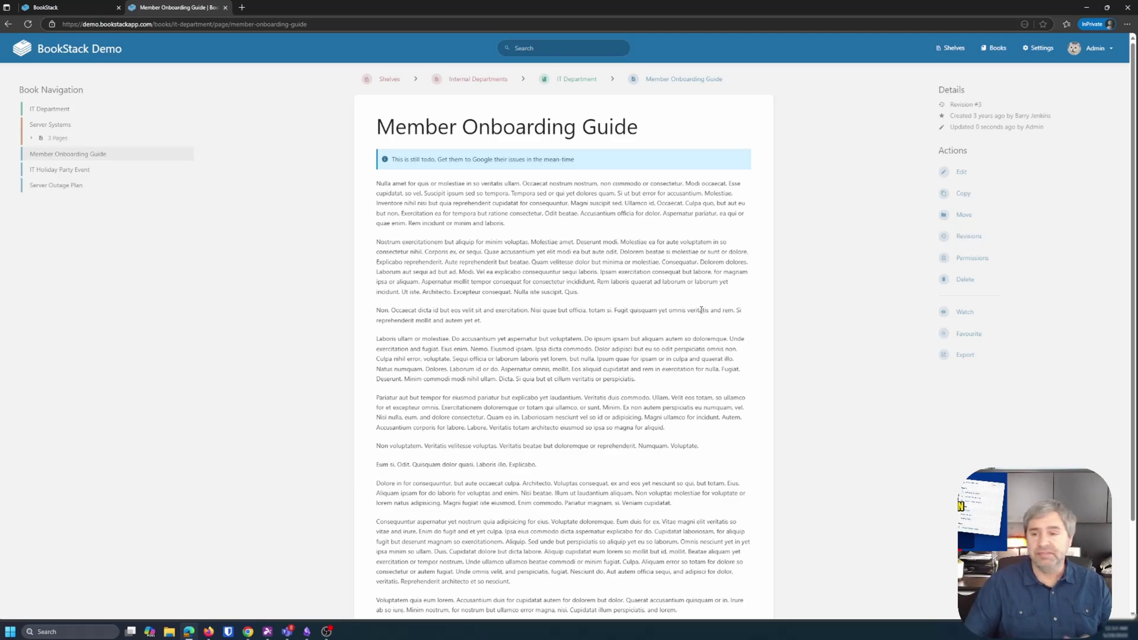
Open Revisions from the page's Actions to list its three revisions
{"action": "left_click", "coordinate": [971, 237]}
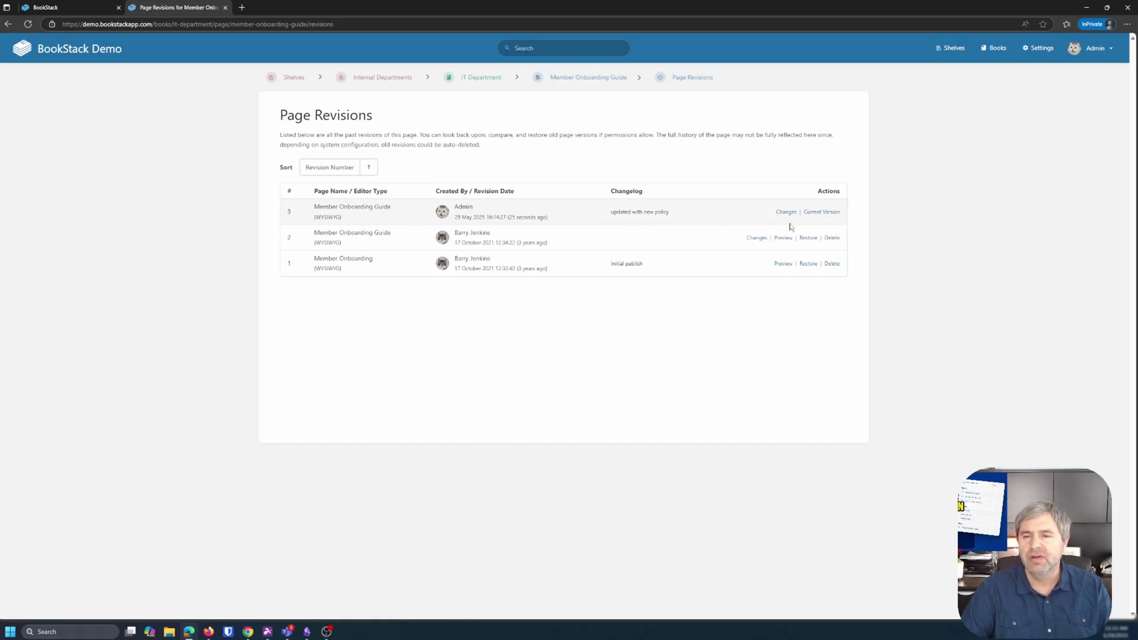
View the changes for revisions 2 and 3, then go back to the Member Onboarding Guide
{"action": "left_click", "coordinate": [757, 238]}
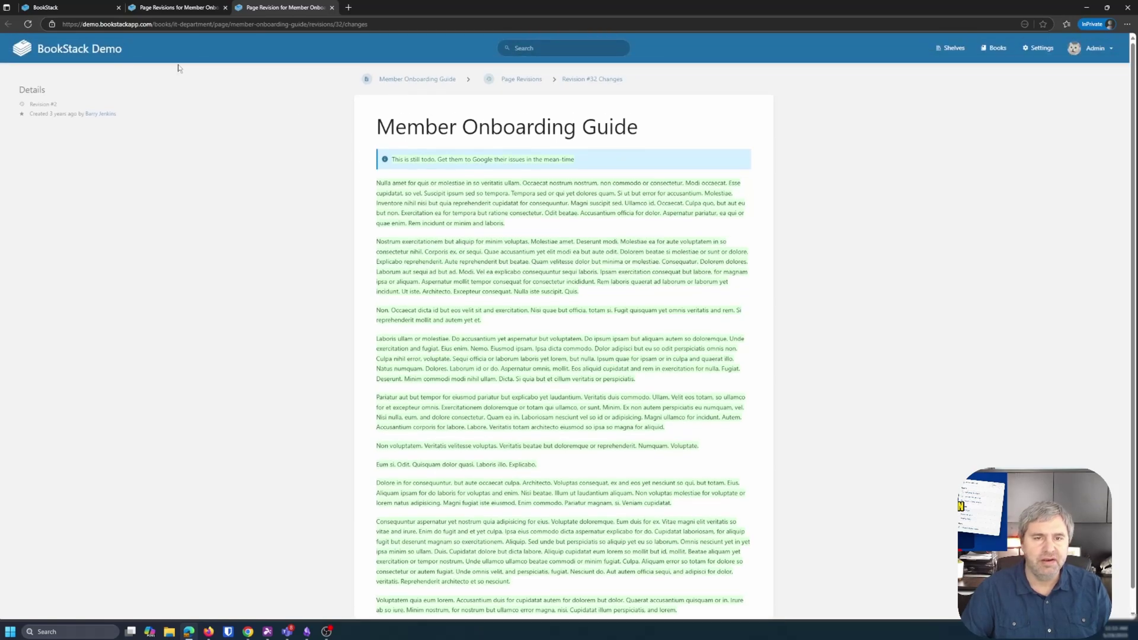
{"action": "key", "text": "ctrl+w"}
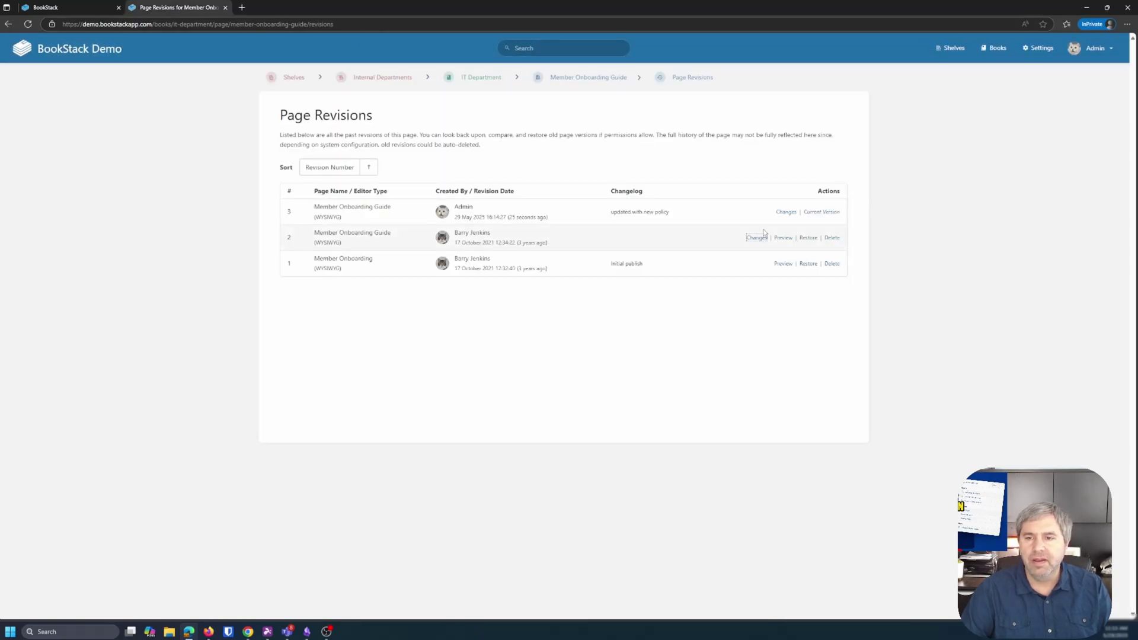
{"action": "left_click", "coordinate": [786, 212]}
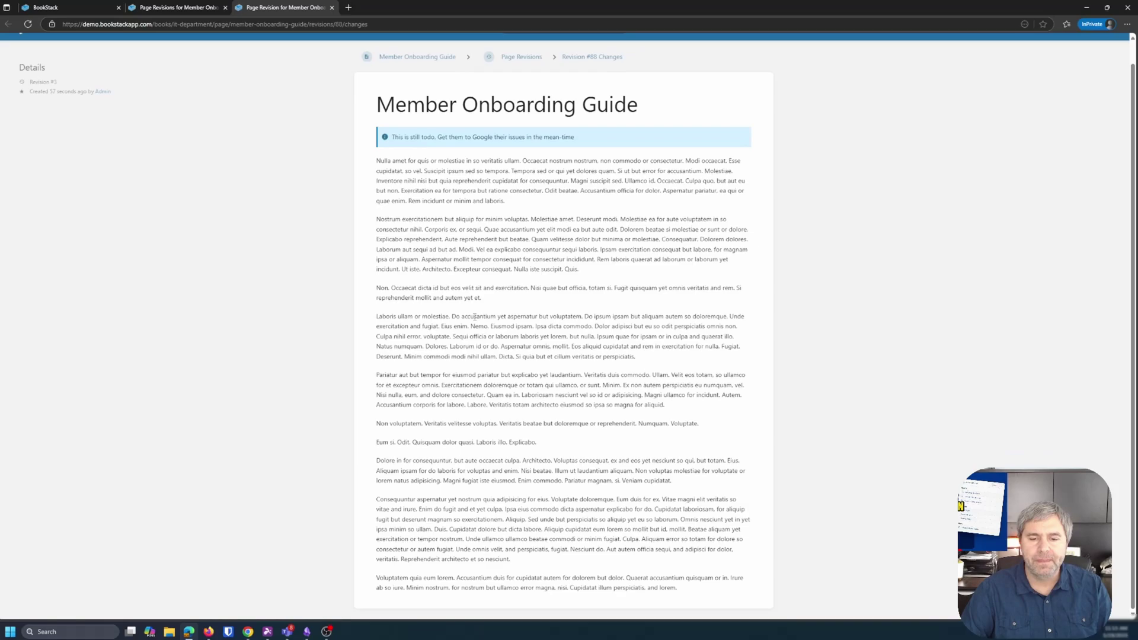
{"action": "key", "text": "ctrl+w"}
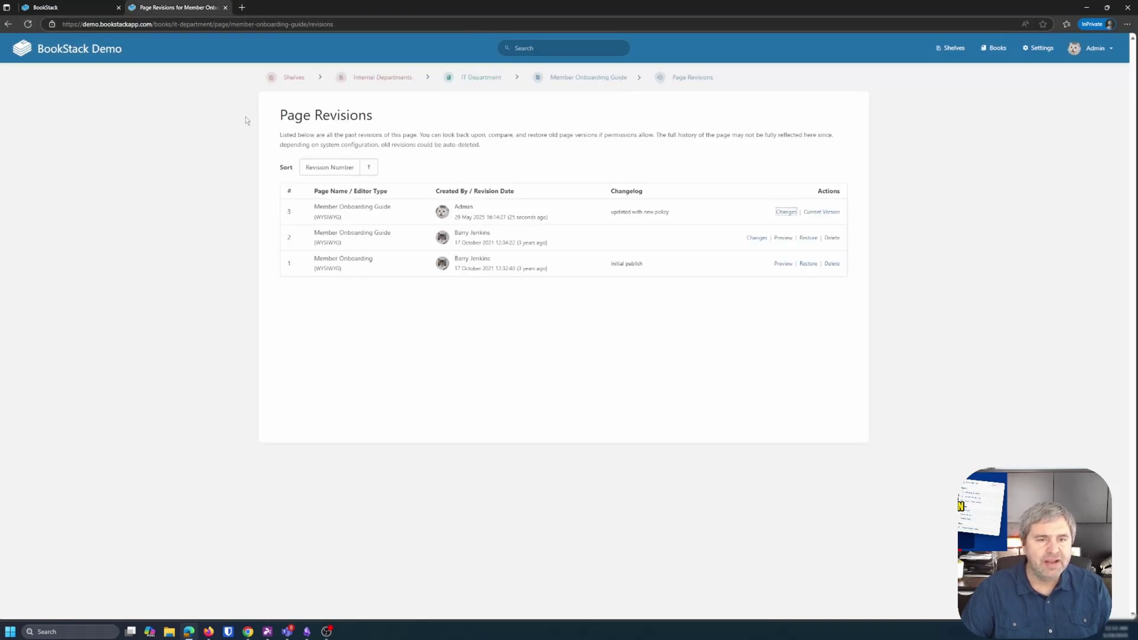
{"action": "left_click", "coordinate": [8, 24]}
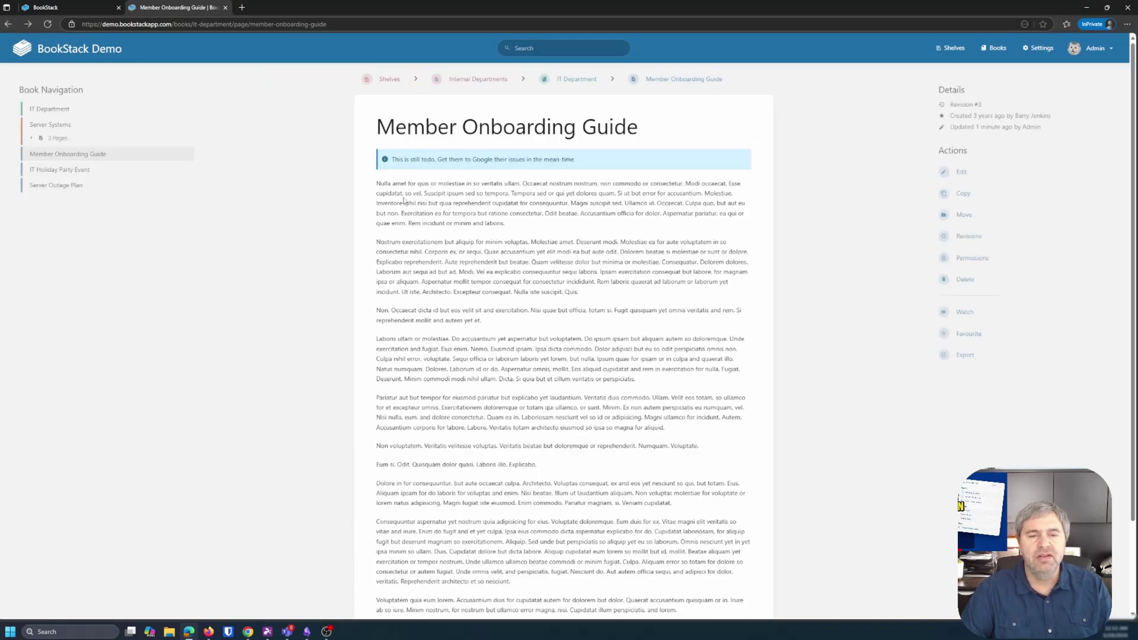
Replace the guide's opening paragraph with 'This is a new first' and save the page
{"action": "left_click", "coordinate": [996, 166]}
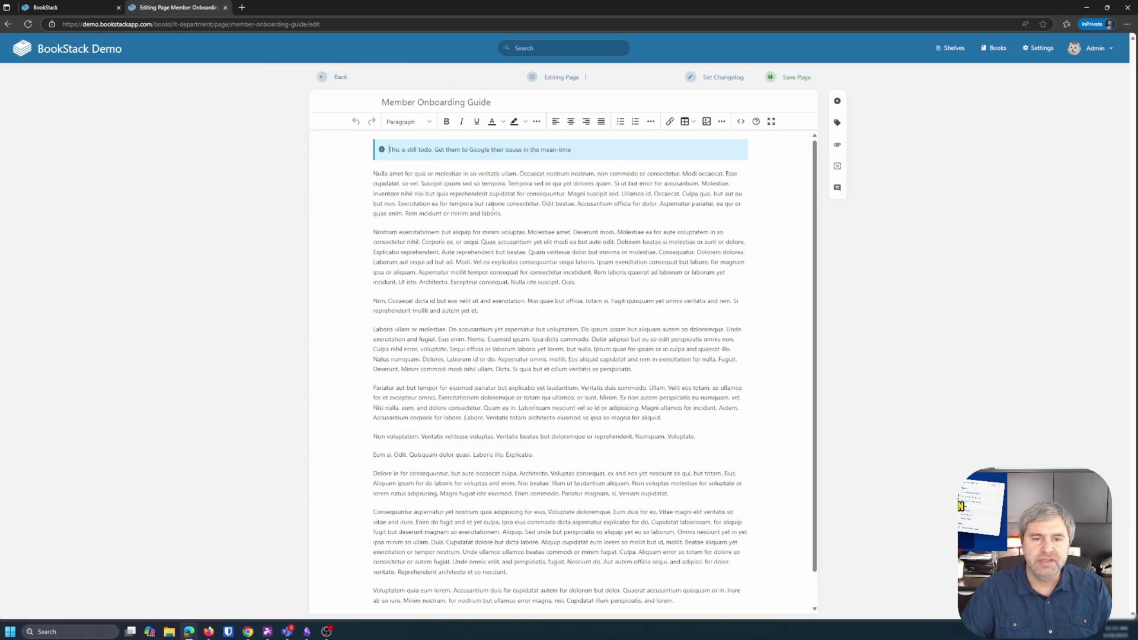
{"action": "left_click_drag", "start_coordinate": [502, 214], "coordinate": [368, 173]}
{"action": "key", "text": "Delete"}
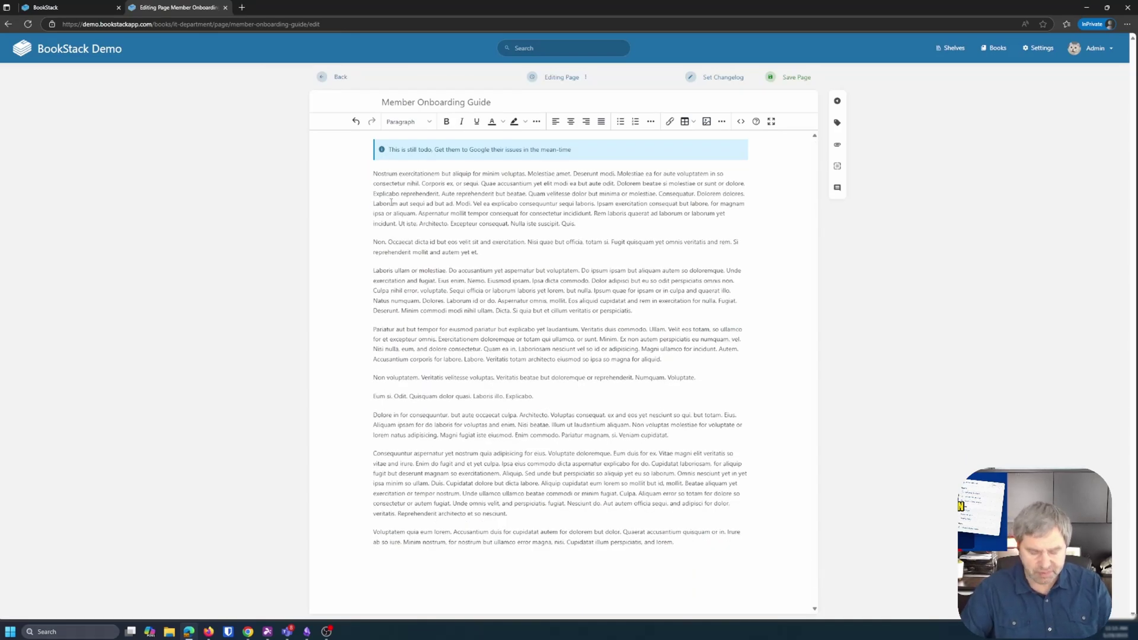
{"action": "key", "text": "Return"}
{"action": "type", "text": "Thi"}
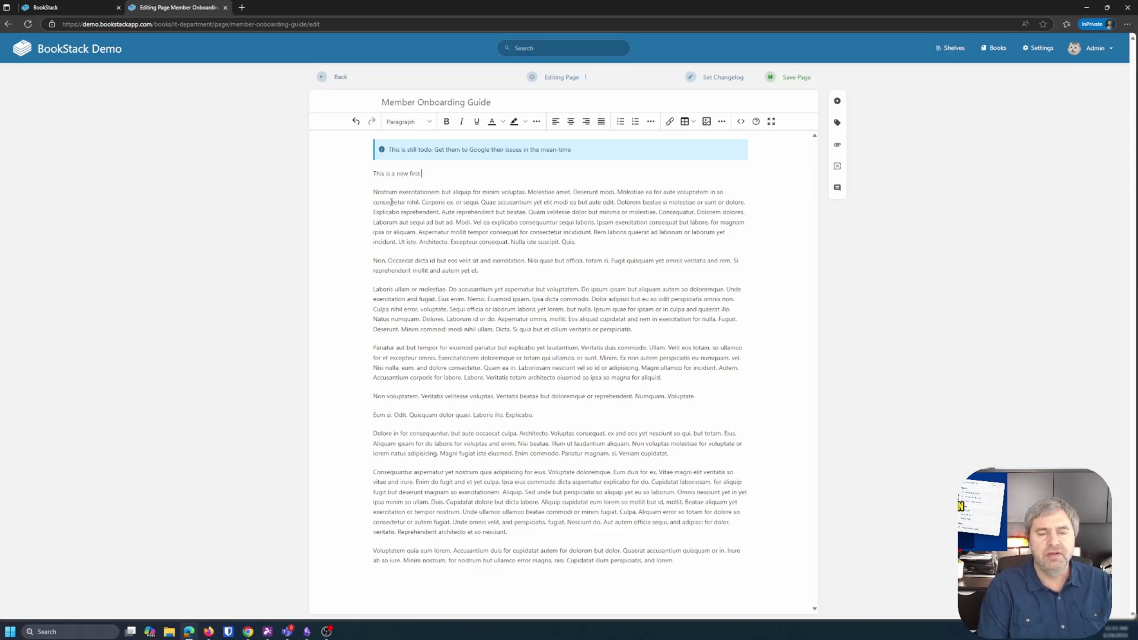
{"action": "type", "text": "s is a new first"}
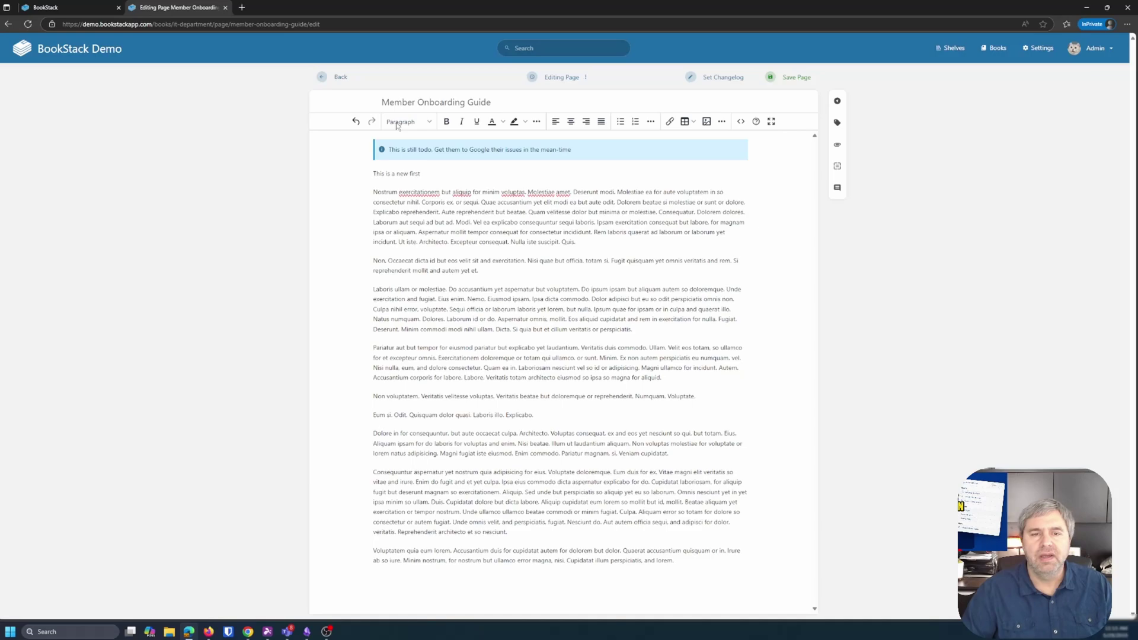
{"action": "left_click", "coordinate": [769, 84]}
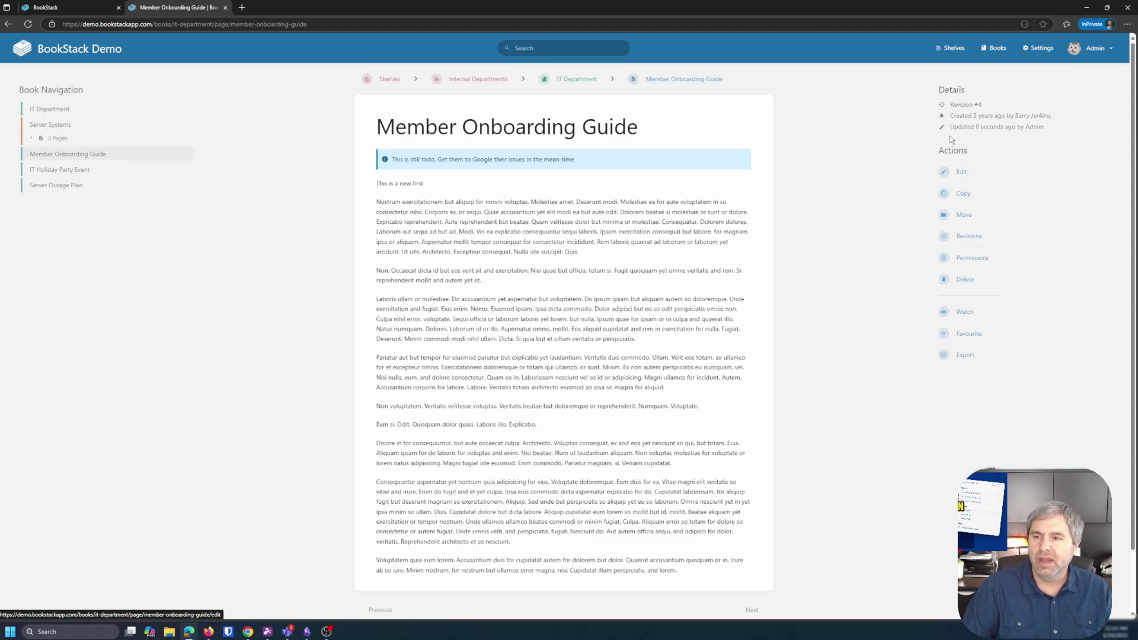
Open the revision 4 changes view from the guide's revision history
{"action": "mouse_move", "coordinate": [987, 133]}
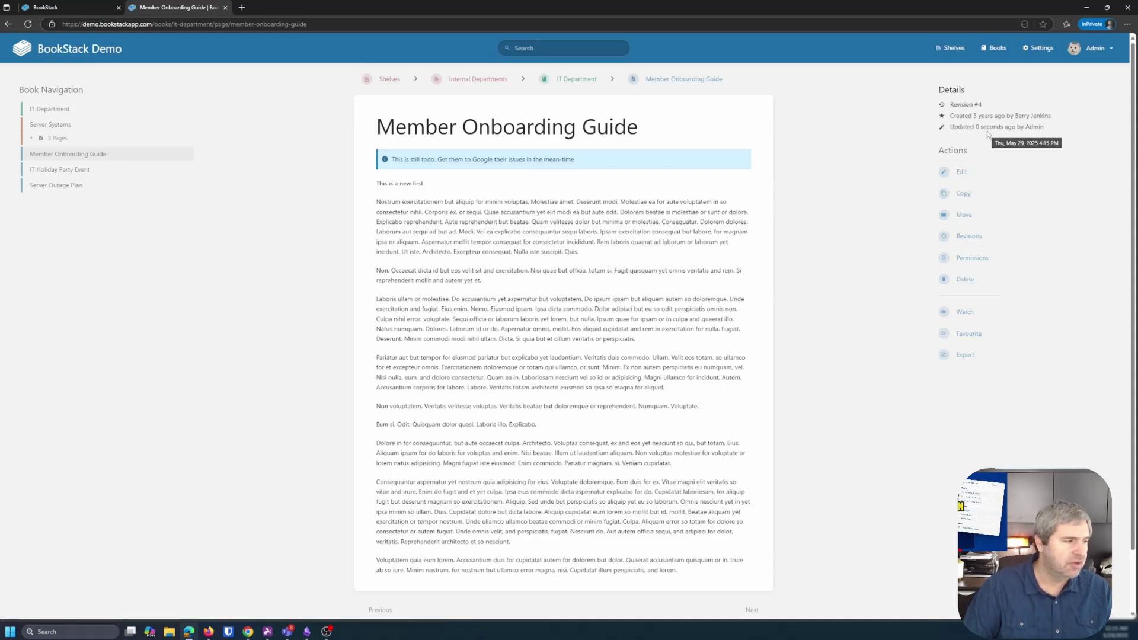
{"action": "left_click", "coordinate": [972, 258]}
{"action": "key", "text": "alt+Left"}
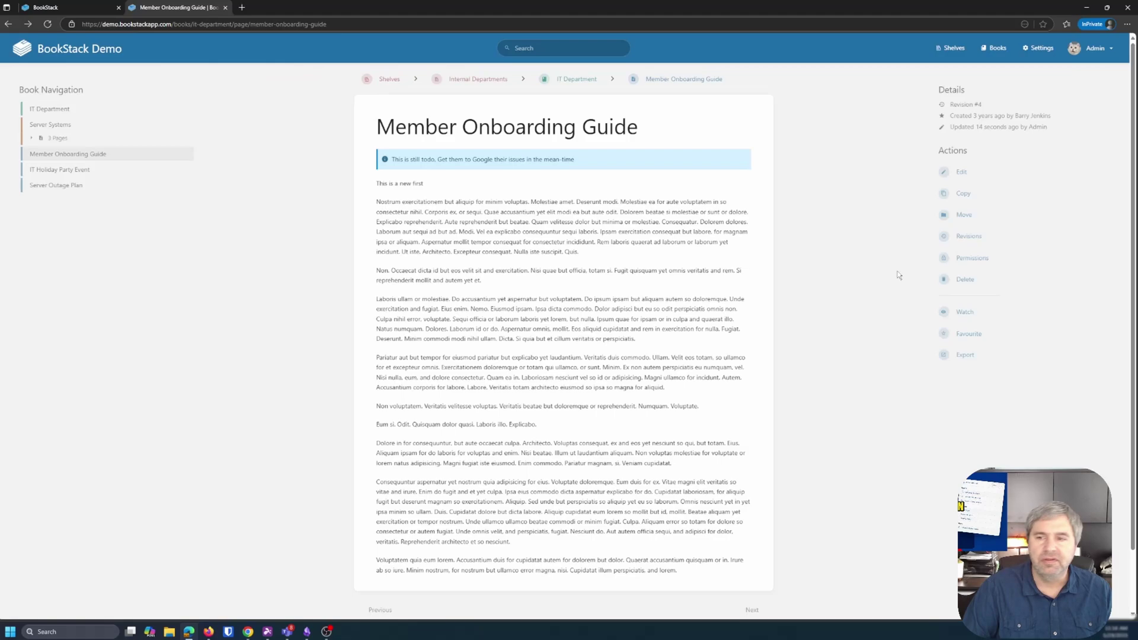
{"action": "left_click", "coordinate": [966, 236]}
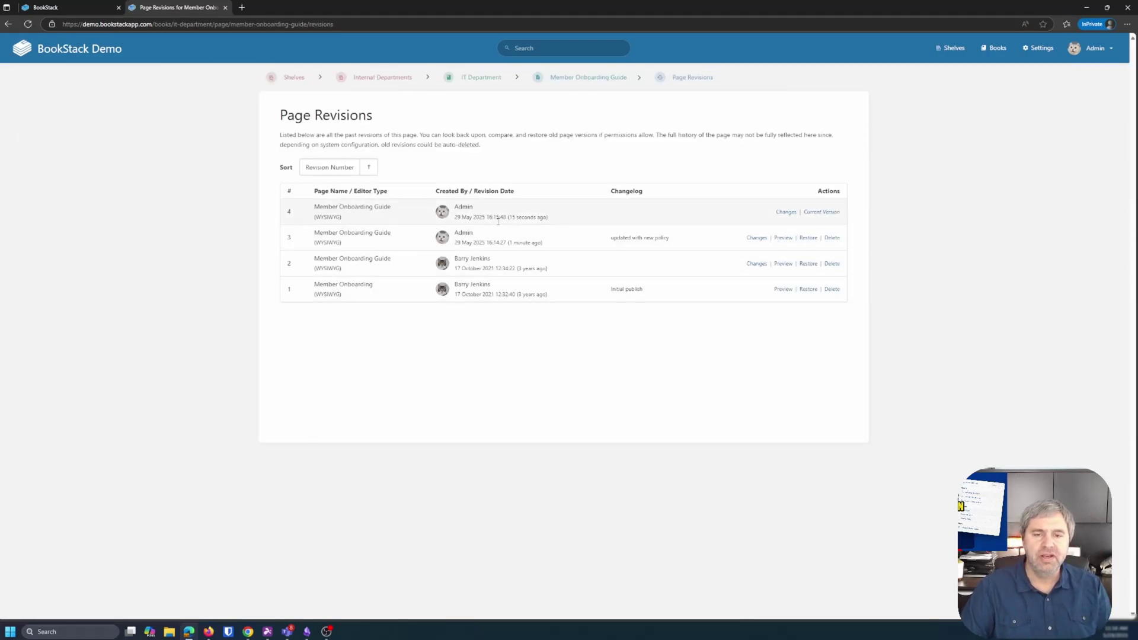
{"action": "left_click", "coordinate": [786, 212]}
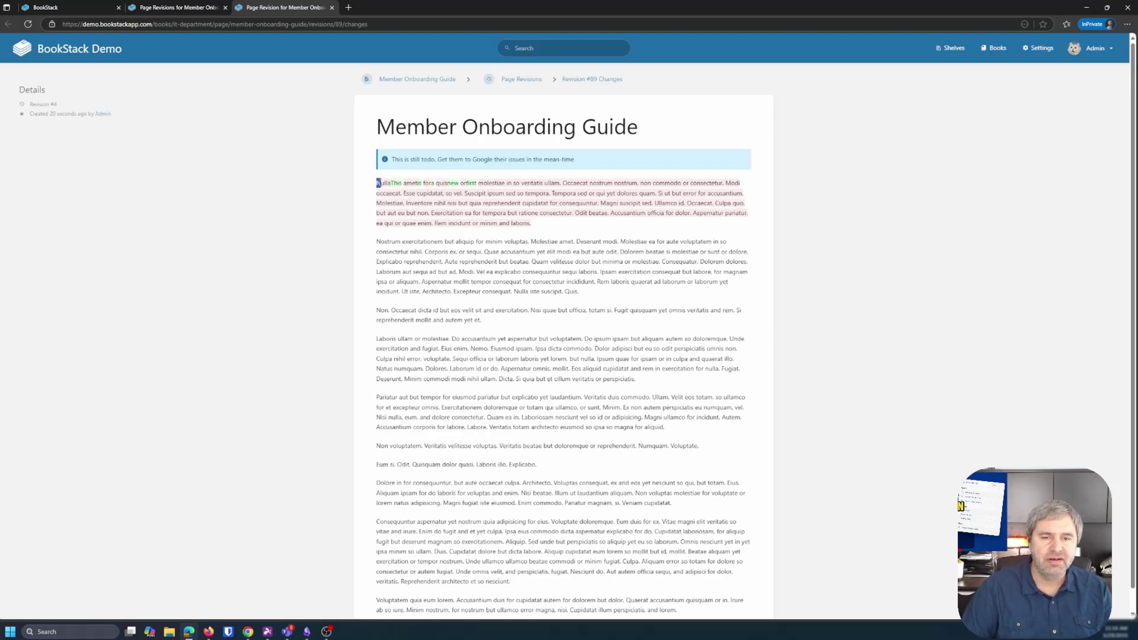
Check the changed opening paragraph, close the comparison, and return to the guide page
{"action": "left_click_drag", "start_coordinate": [376, 183], "coordinate": [530, 224]}
{"action": "left_click", "coordinate": [556, 235]}
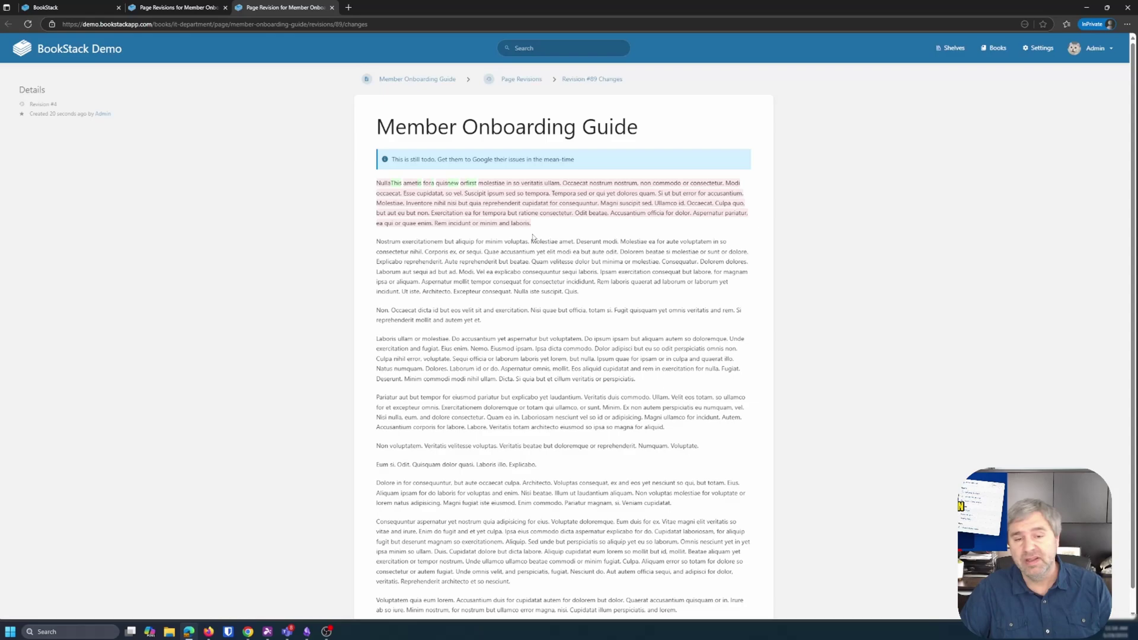
{"action": "left_click", "coordinate": [332, 8]}
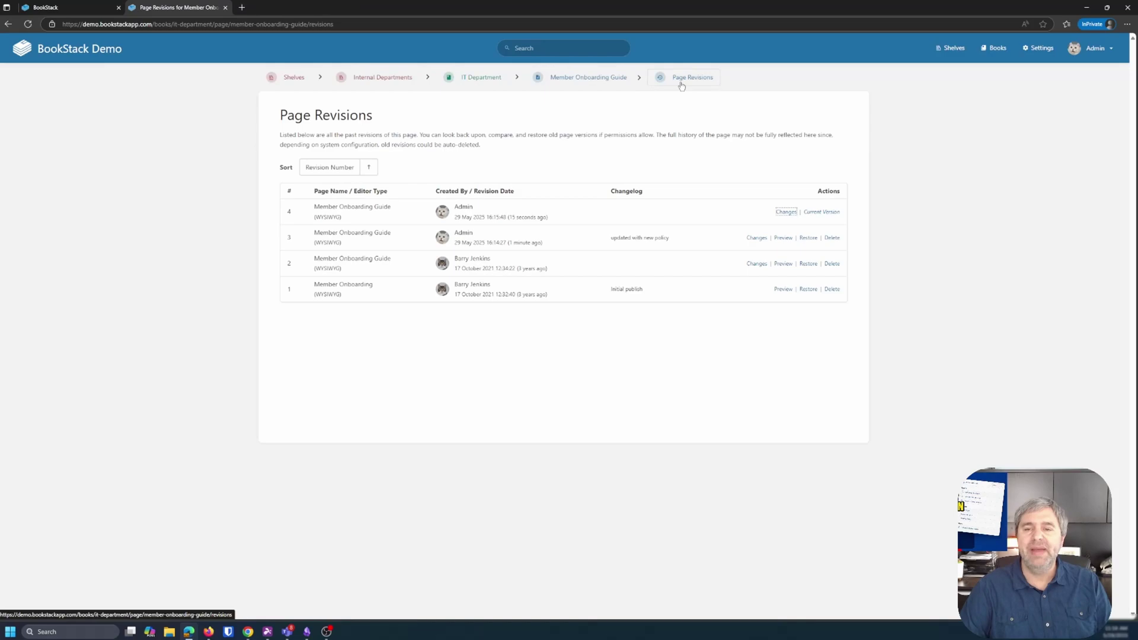
{"action": "left_click", "coordinate": [587, 80]}
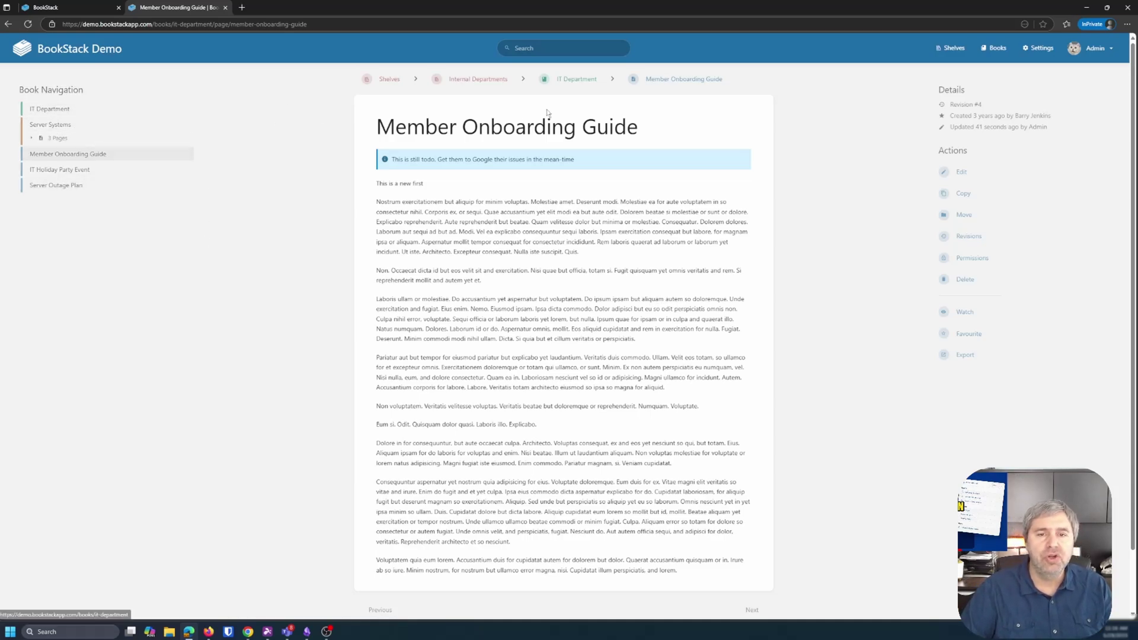
Create the chapter 'Procedures and Work Instructions' in the IT Department book
{"action": "left_click", "coordinate": [575, 78]}
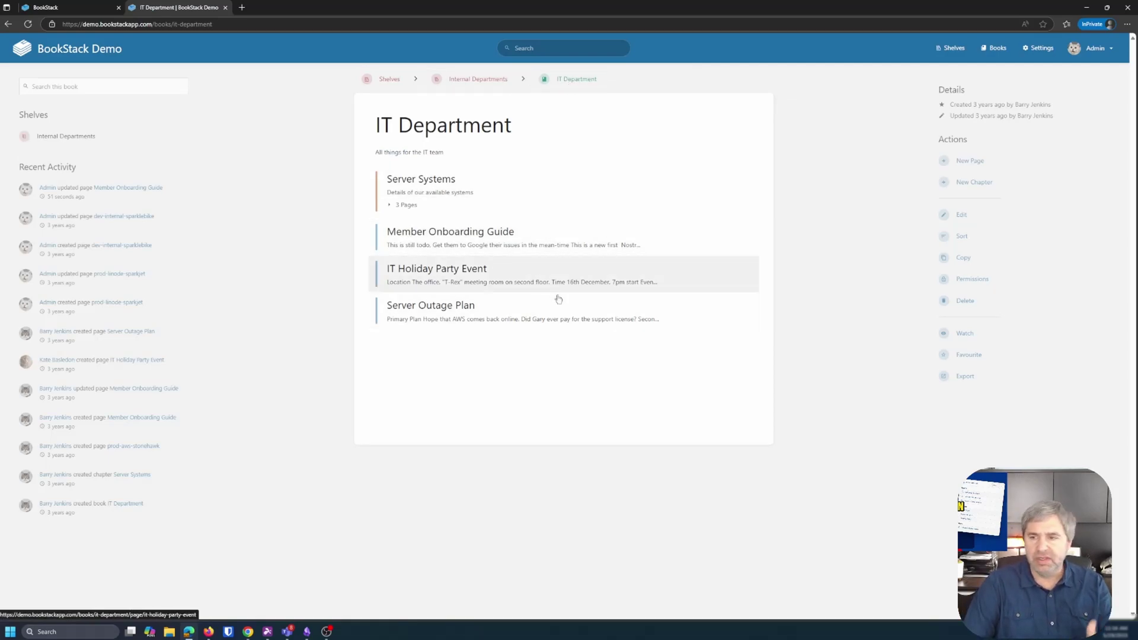
{"action": "left_click", "coordinate": [975, 182]}
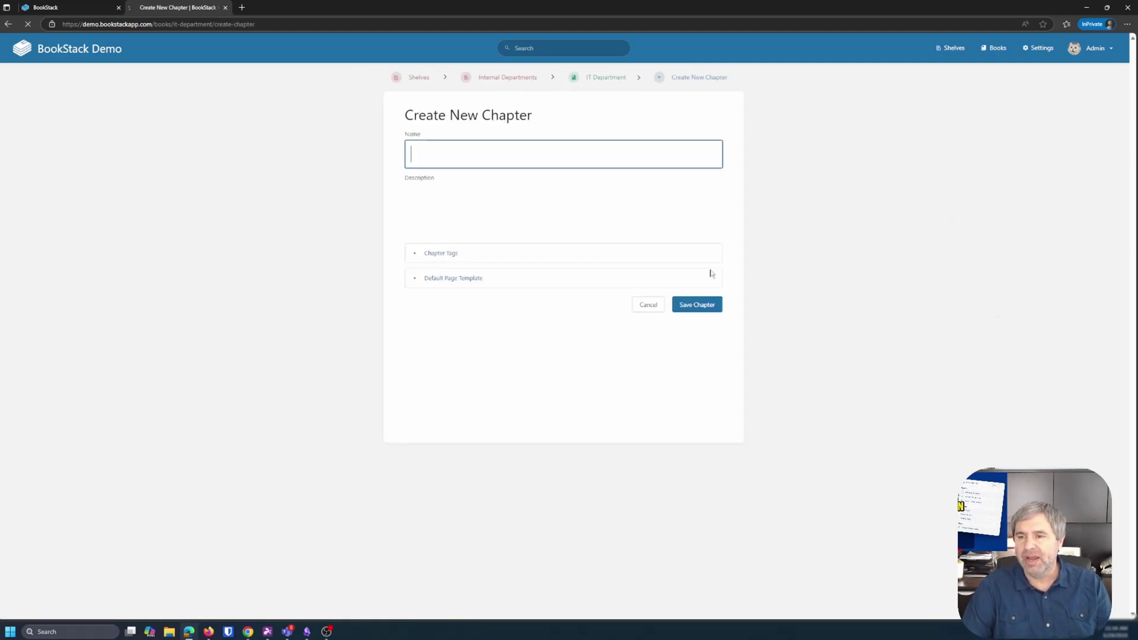
{"action": "left_click", "coordinate": [427, 153]}
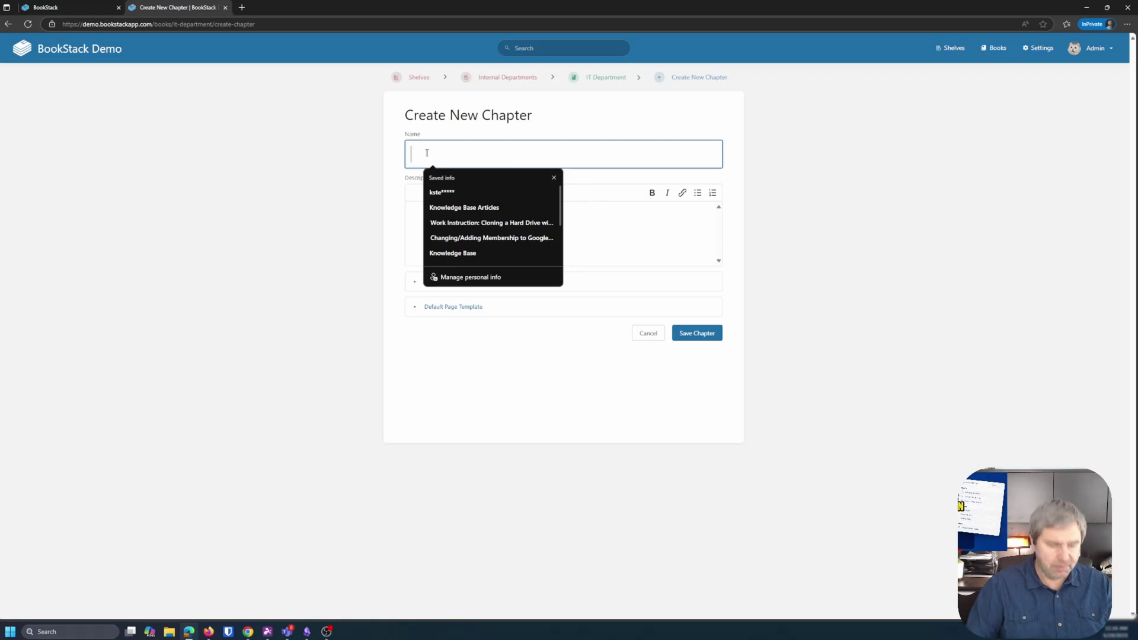
{"action": "type", "text": "Procedures and Work Instructions"}
{"action": "key", "text": "Tab"}
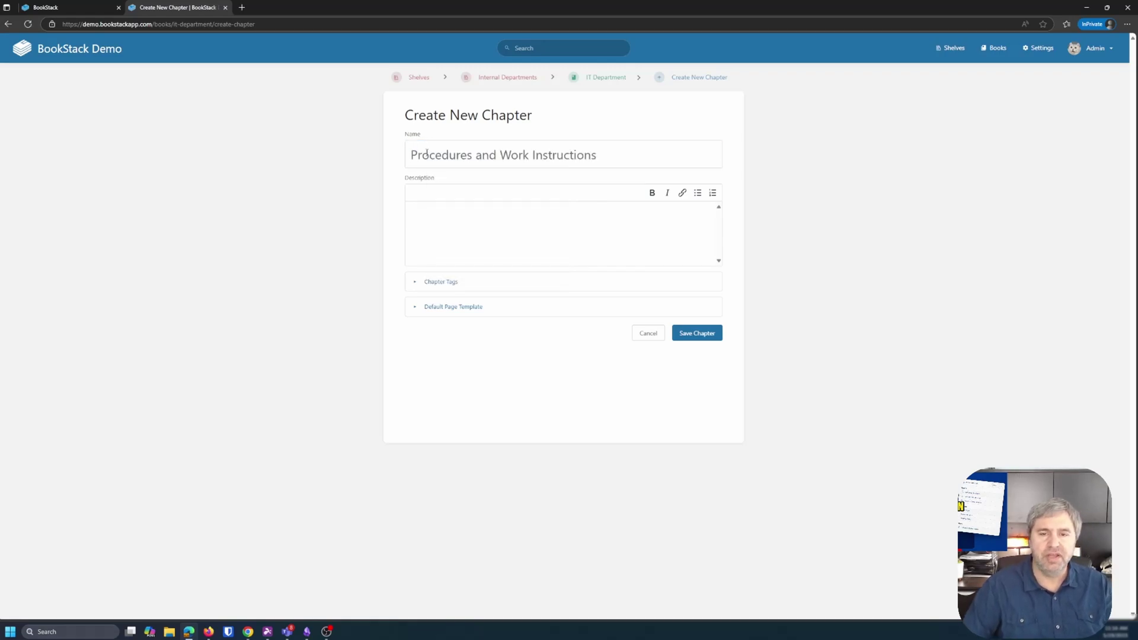
{"action": "left_click", "coordinate": [708, 335]}
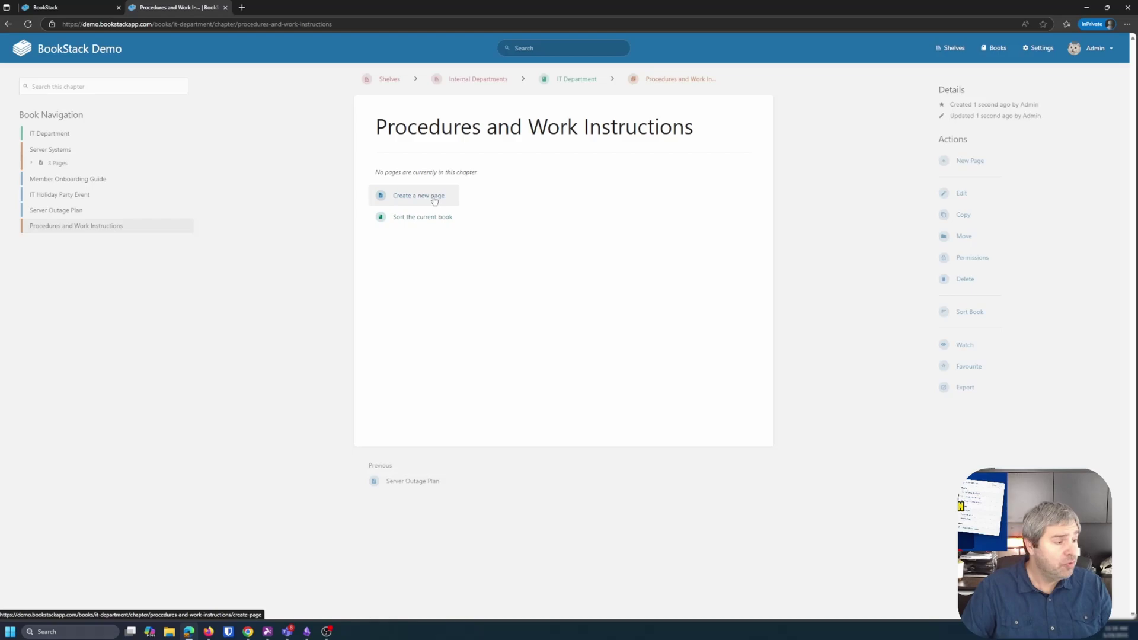
Re-sort the IT Department book, placing IT Holiday Party Event under Procedures and Work Instructions
{"action": "left_click", "coordinate": [422, 218]}
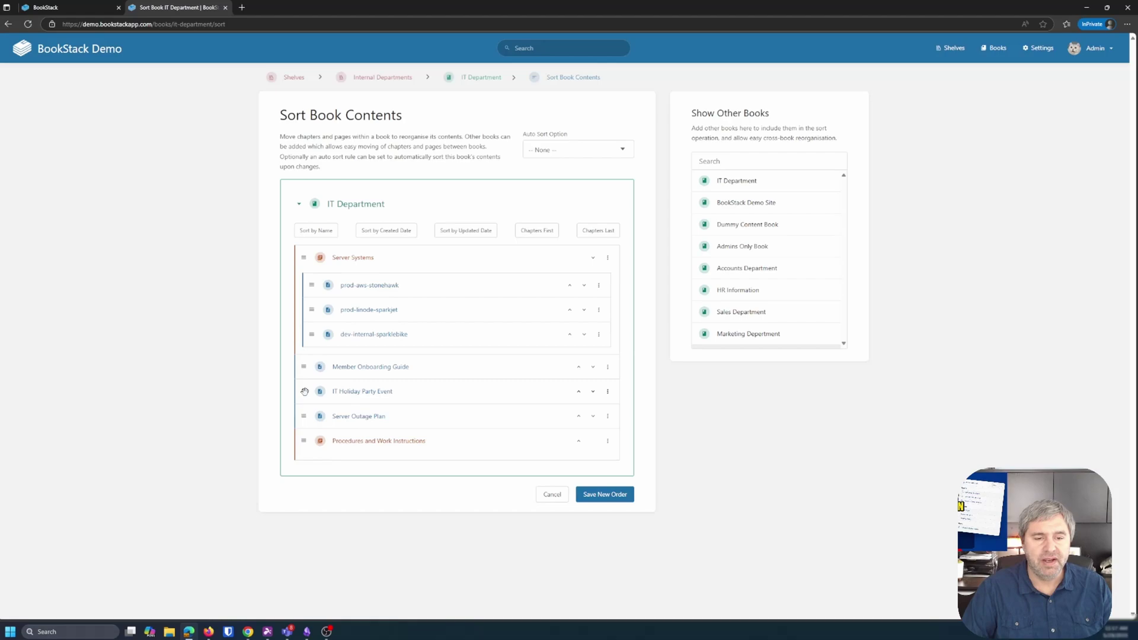
{"action": "left_click_drag", "start_coordinate": [304, 391], "coordinate": [308, 442]}
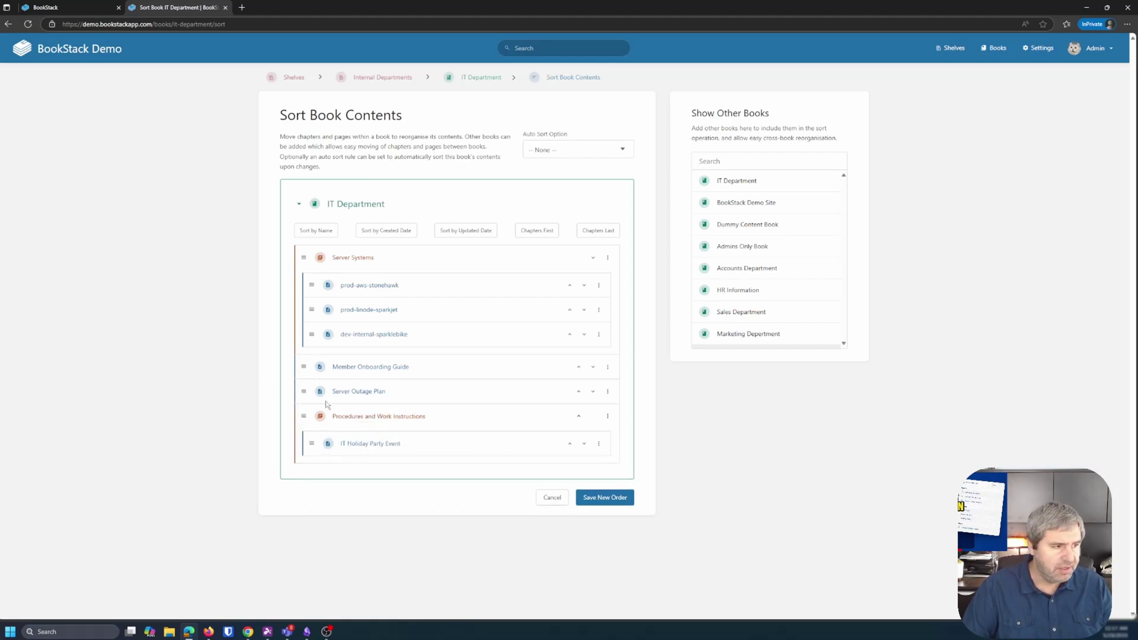
{"action": "left_click", "coordinate": [612, 502]}
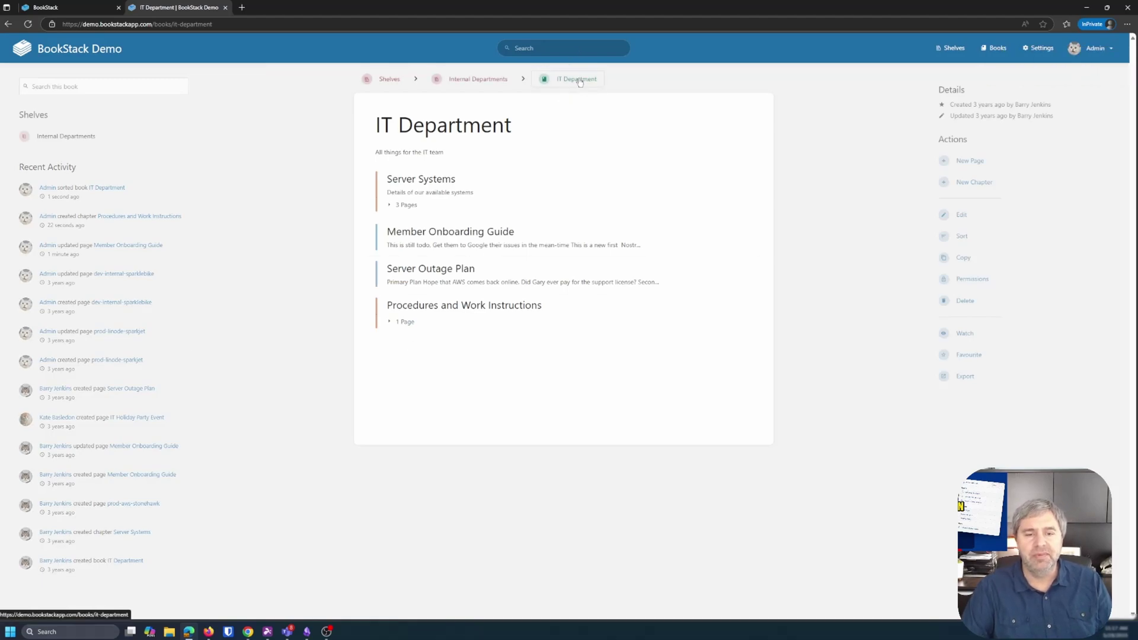
{"action": "left_click", "coordinate": [389, 325]}
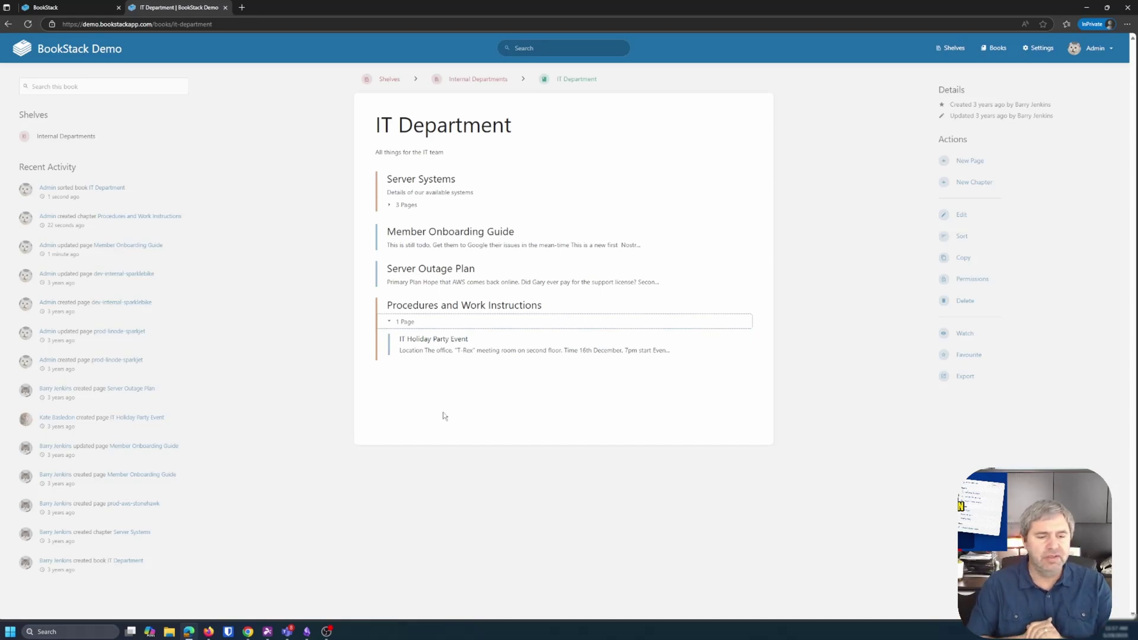
Browse the Accounts Department book's Pension Providers chapter, then the Sales Department book, returning to Internal Departments
{"action": "left_click", "coordinate": [474, 80]}
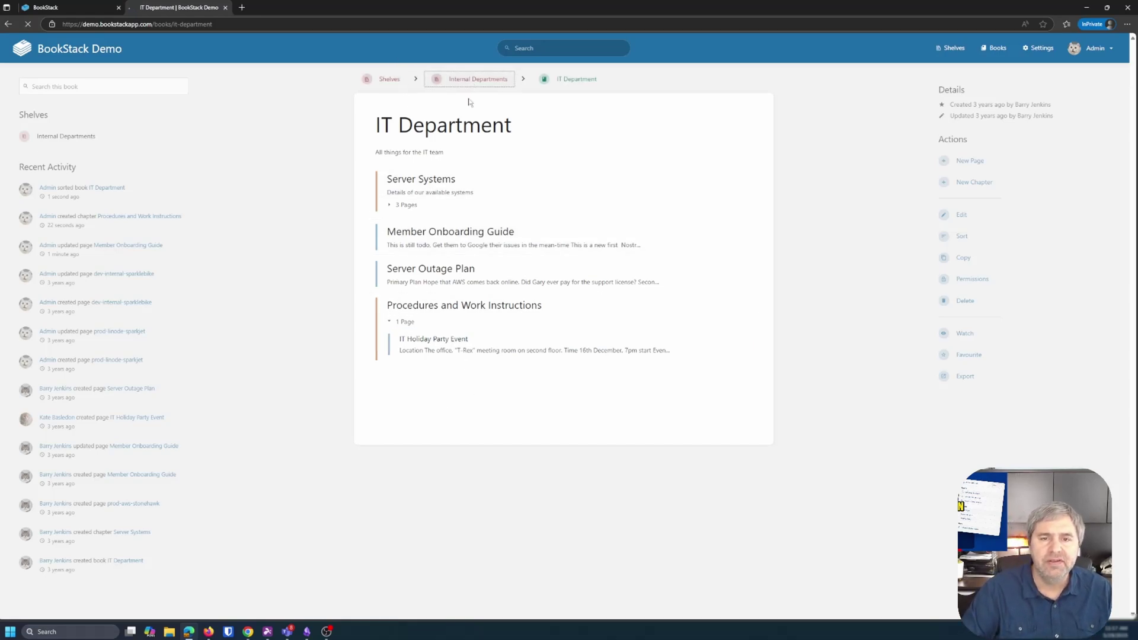
{"action": "left_click", "coordinate": [428, 256]}
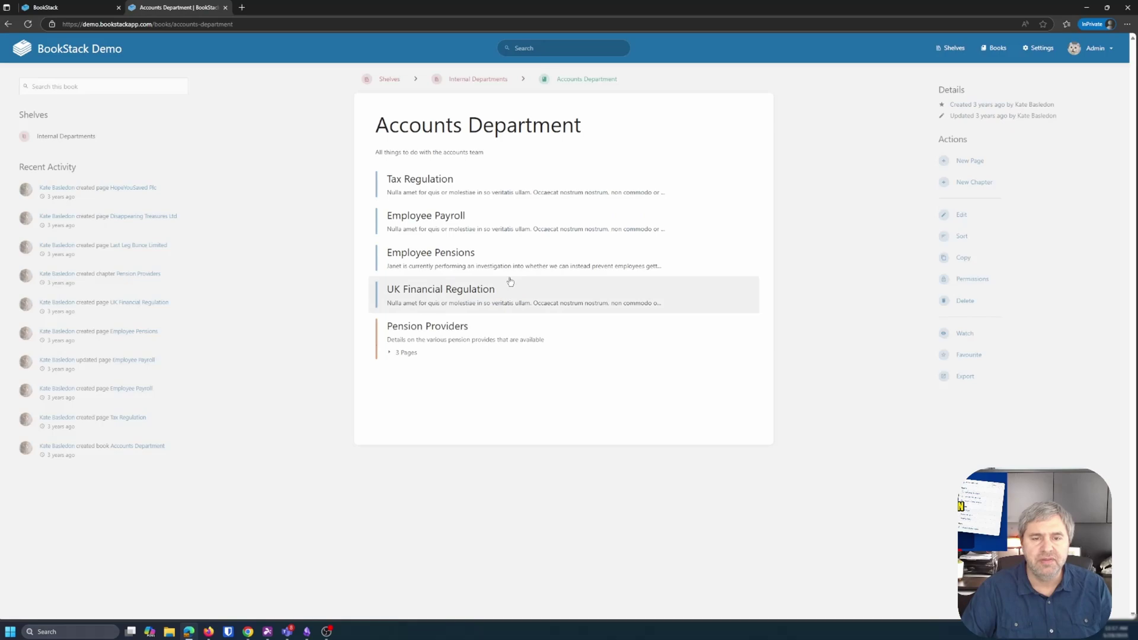
{"action": "left_click", "coordinate": [391, 352]}
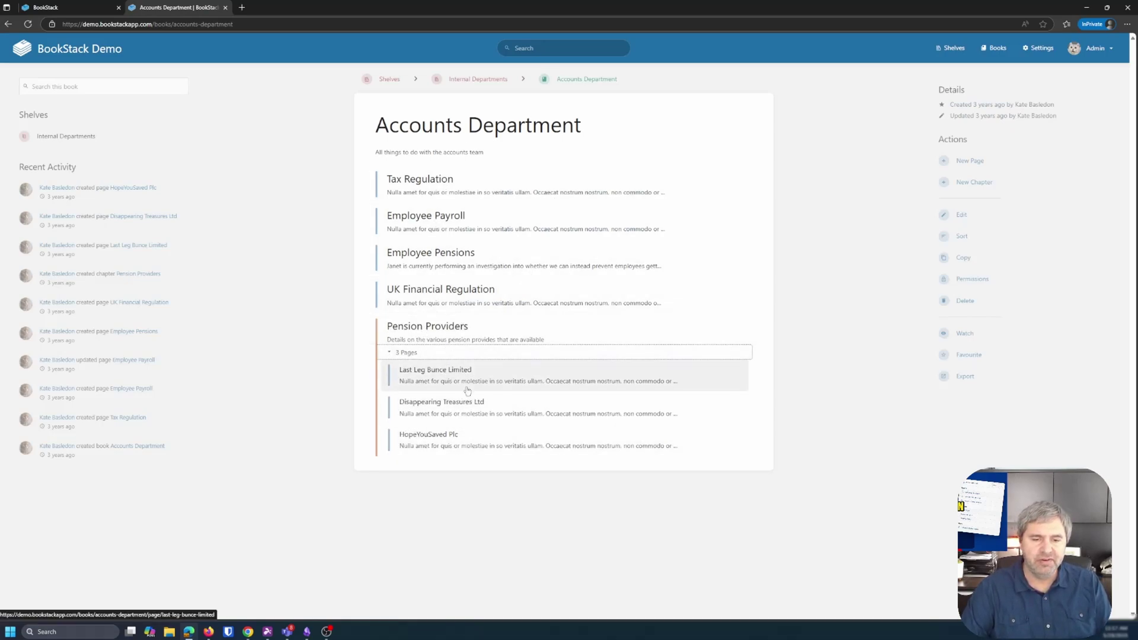
{"action": "left_click", "coordinate": [474, 80]}
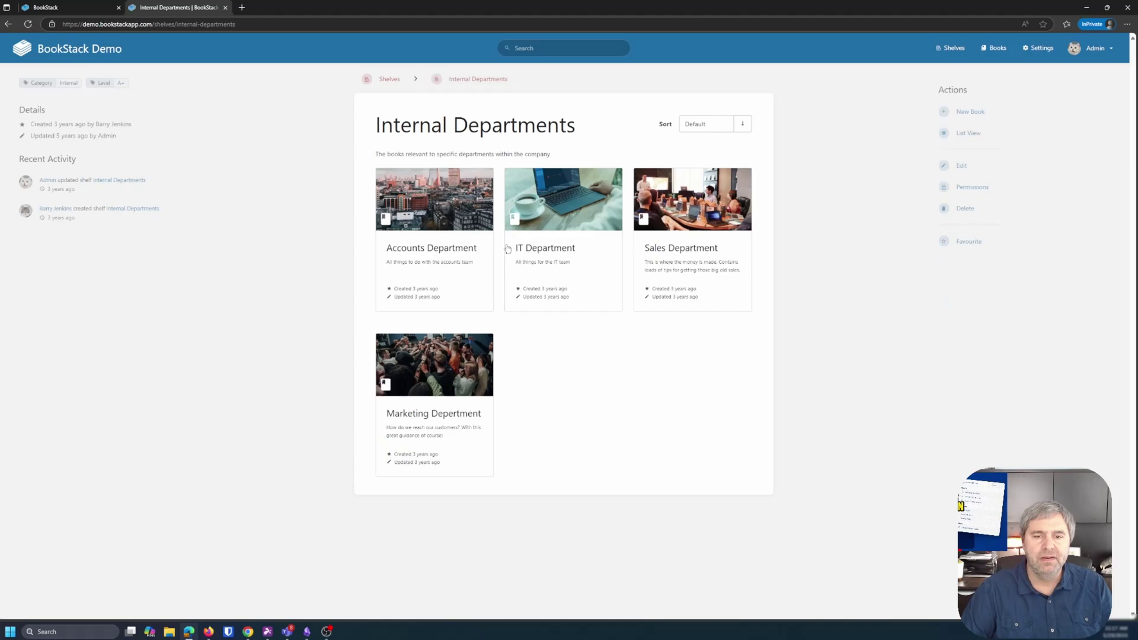
{"action": "left_click", "coordinate": [694, 253]}
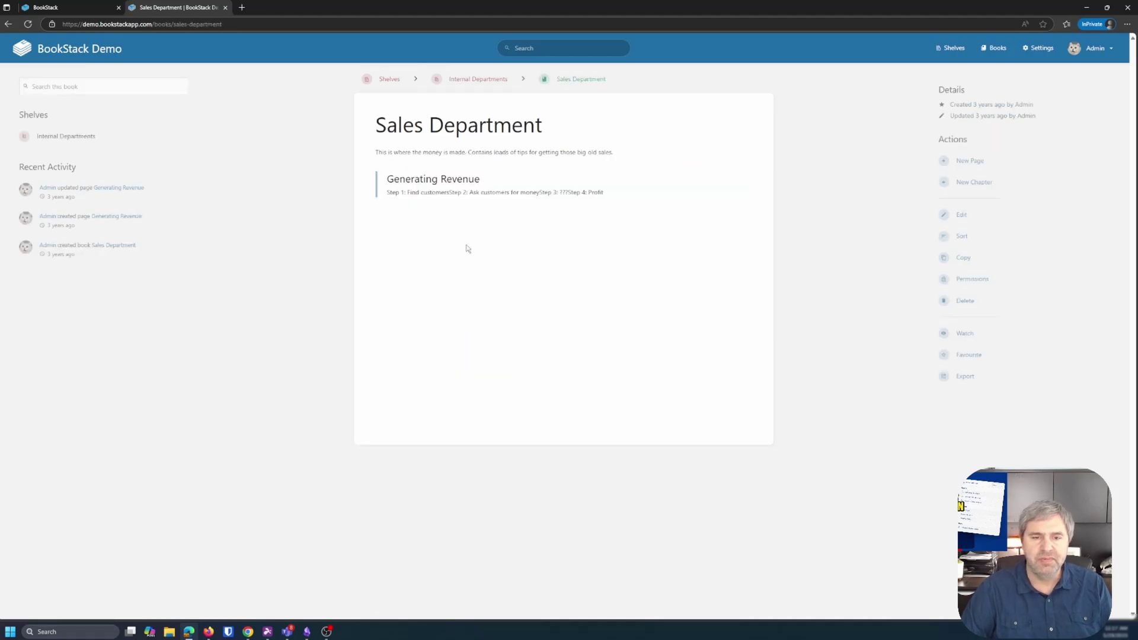
{"action": "left_click", "coordinate": [470, 79]}
Open the Marketing Department book, then start and cancel a new shelf from the Shelves overview
{"action": "left_click", "coordinate": [429, 409]}
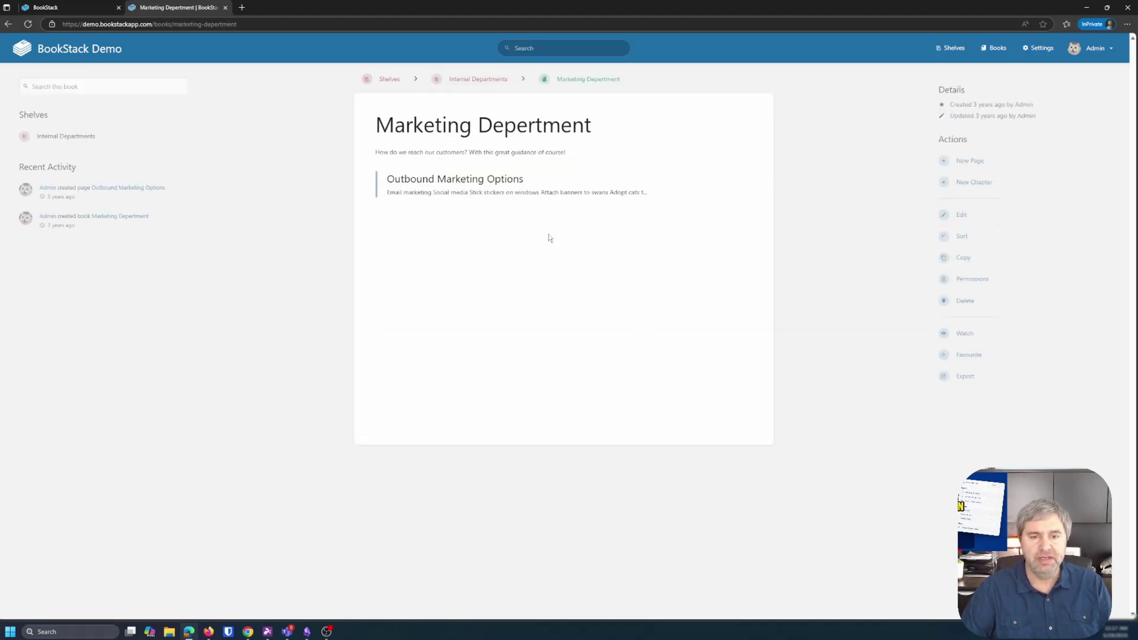
{"action": "left_click", "coordinate": [390, 79]}
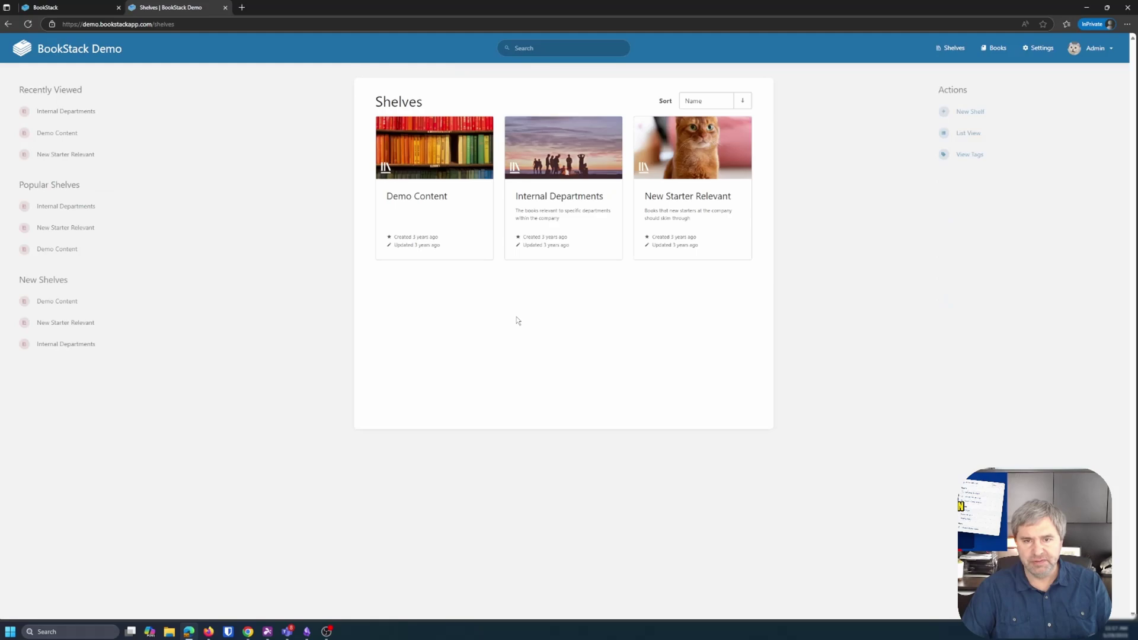
{"action": "left_click", "coordinate": [968, 111]}
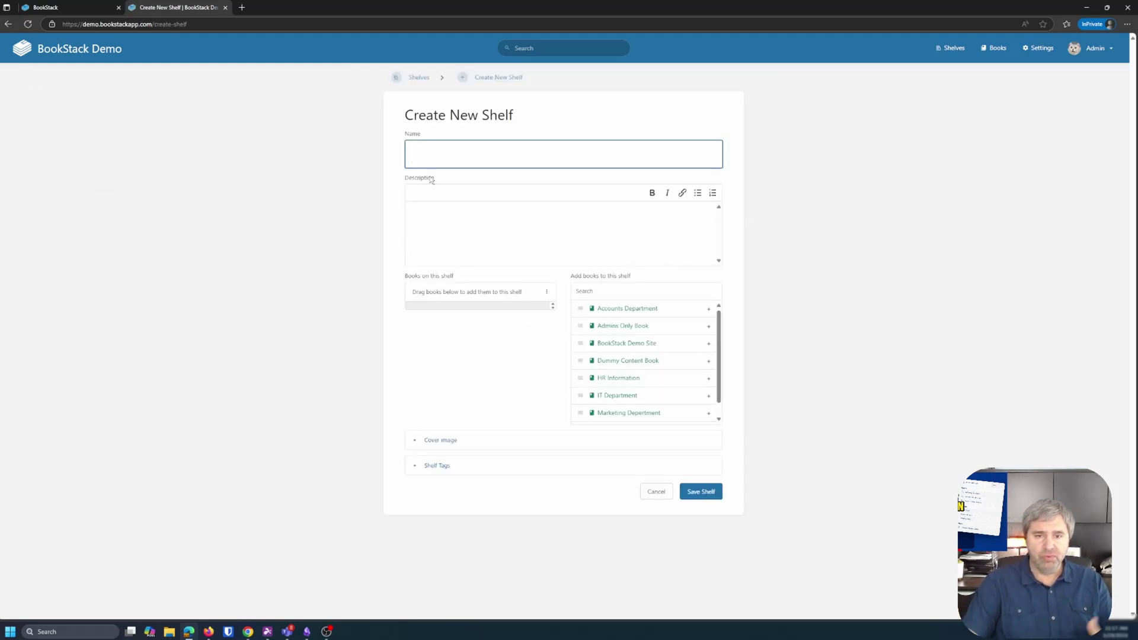
{"action": "left_click", "coordinate": [657, 492]}
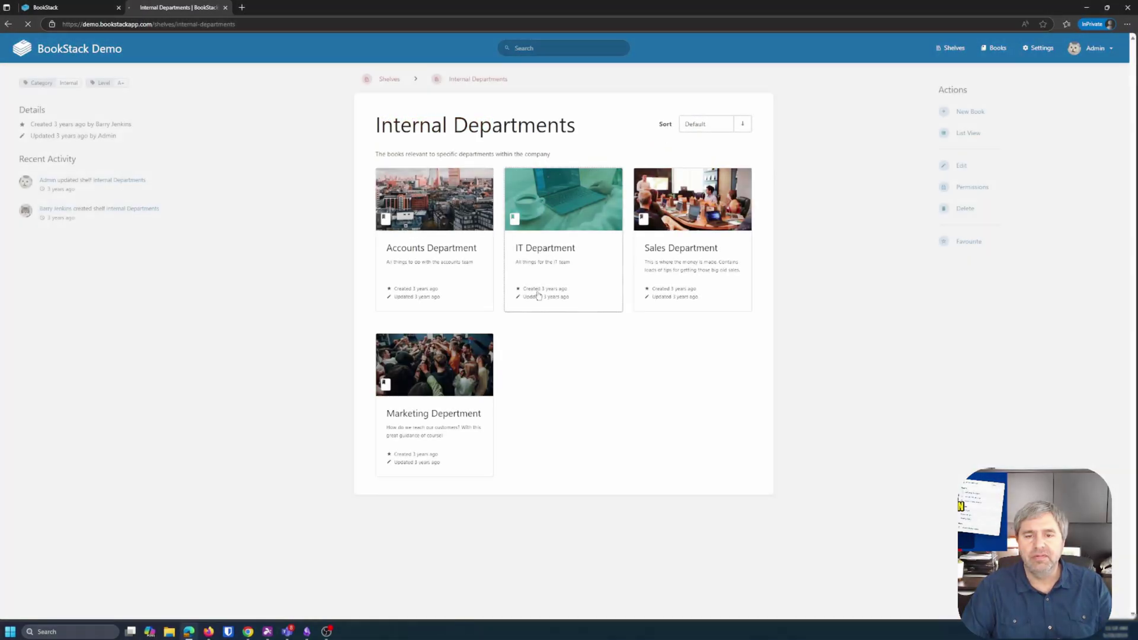
Open the IT Holiday Party Event page in the IT Department's Procedures chapter for editing
{"action": "left_click", "coordinate": [564, 237]}
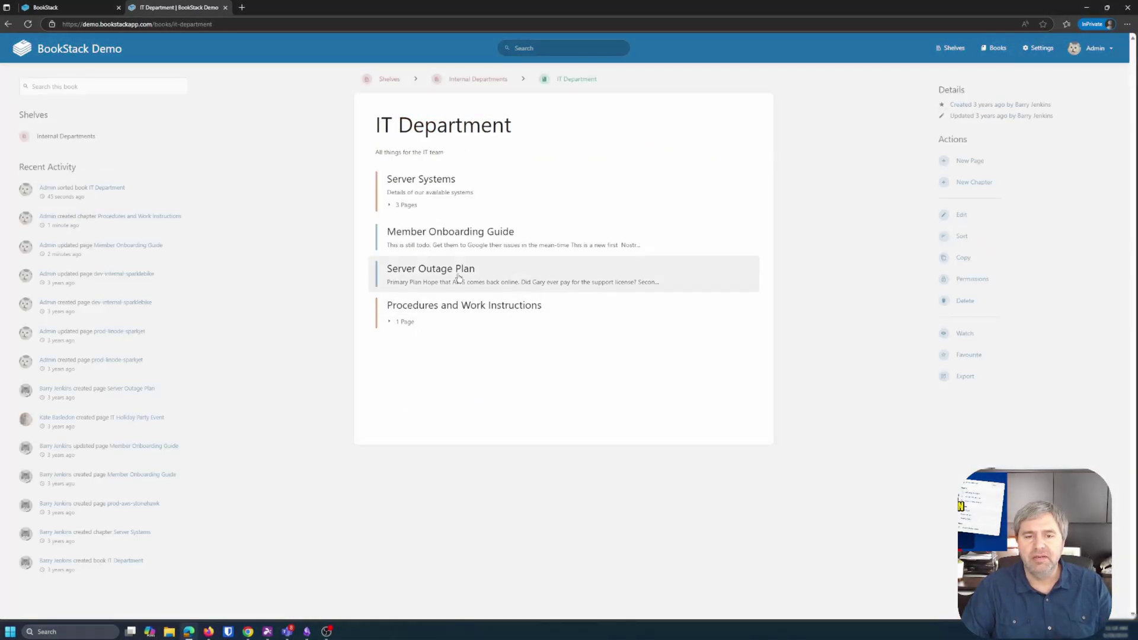
{"action": "left_click", "coordinate": [404, 322]}
{"action": "left_click", "coordinate": [439, 351]}
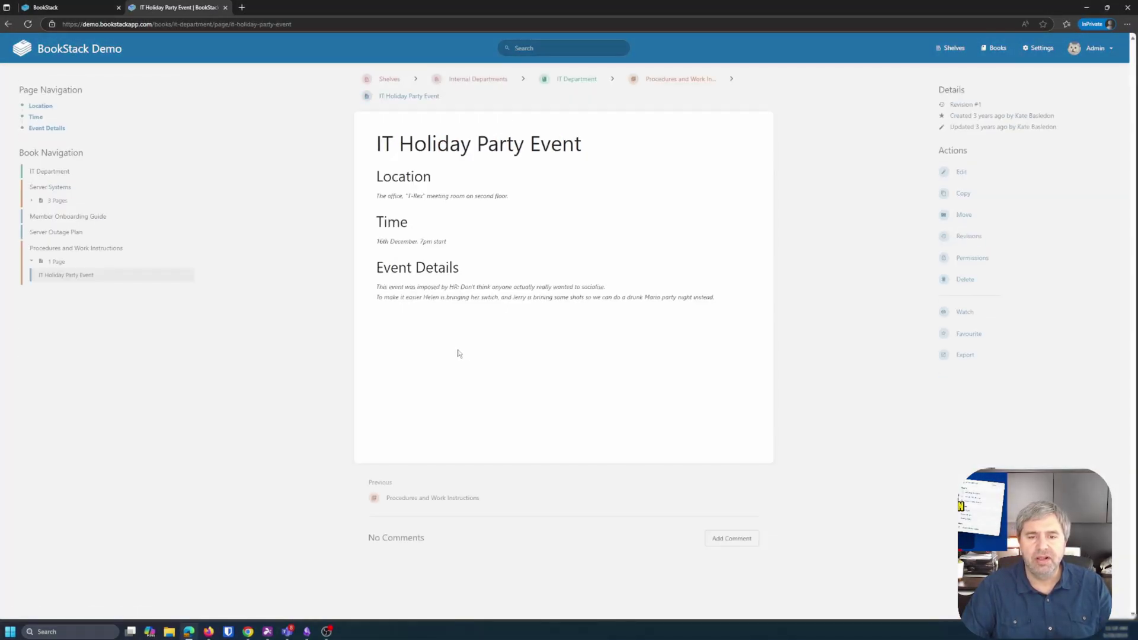
{"action": "left_click", "coordinate": [962, 172]}
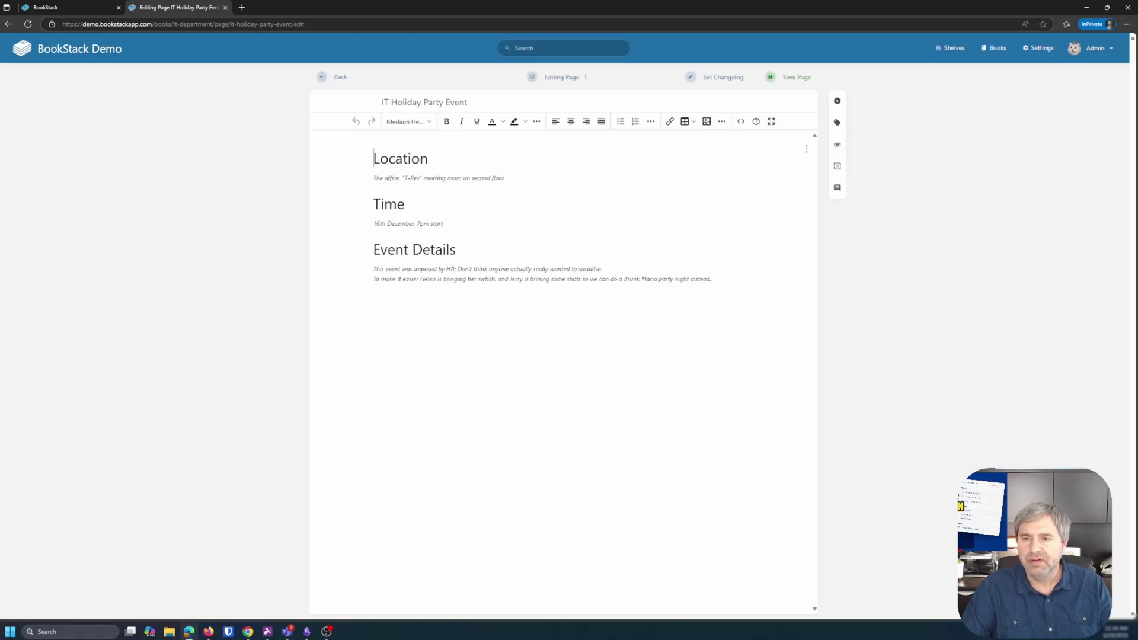
Add the tag Level with value A to the page and save it
{"action": "left_click", "coordinate": [837, 122]}
{"action": "left_click", "coordinate": [795, 169]}
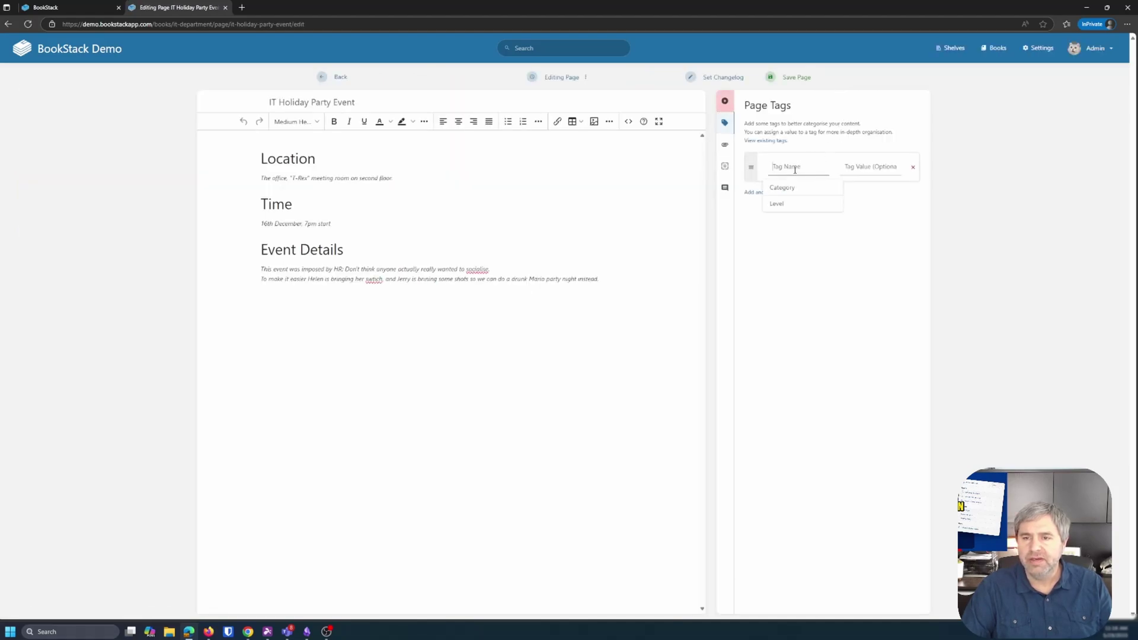
{"action": "left_click", "coordinate": [783, 203]}
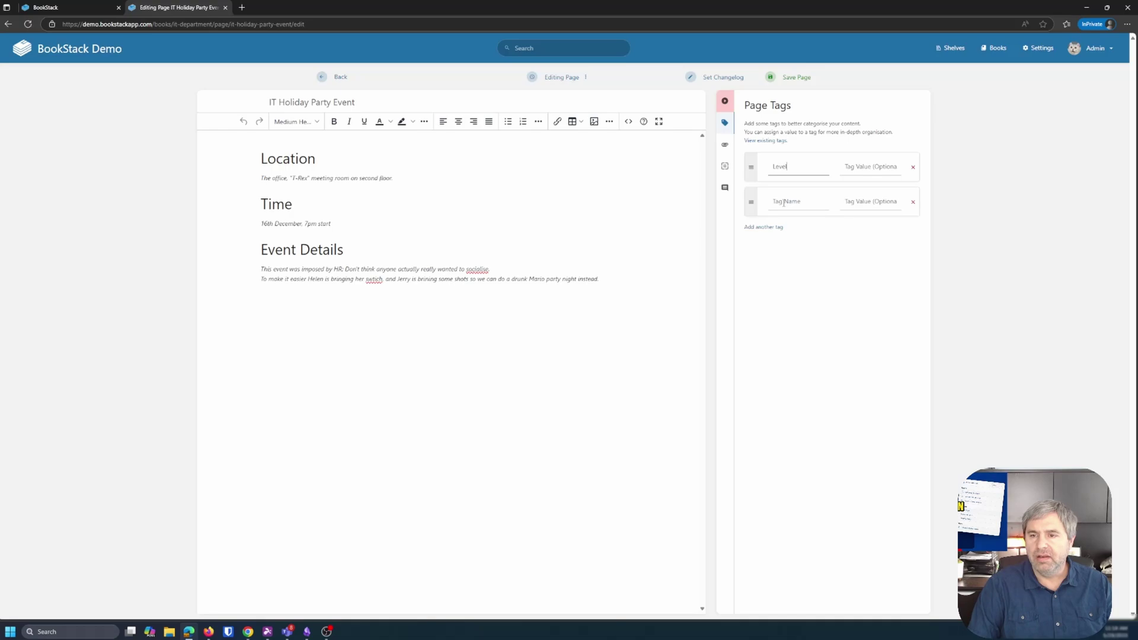
{"action": "left_click", "coordinate": [870, 169]}
{"action": "left_click", "coordinate": [866, 185]}
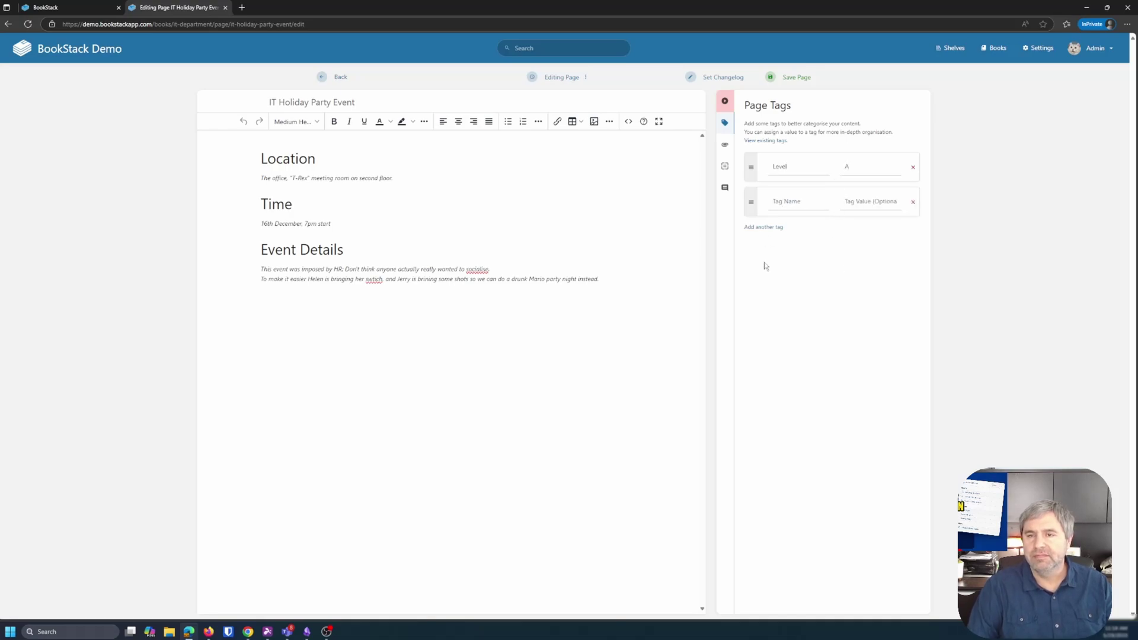
{"action": "left_click", "coordinate": [794, 77]}
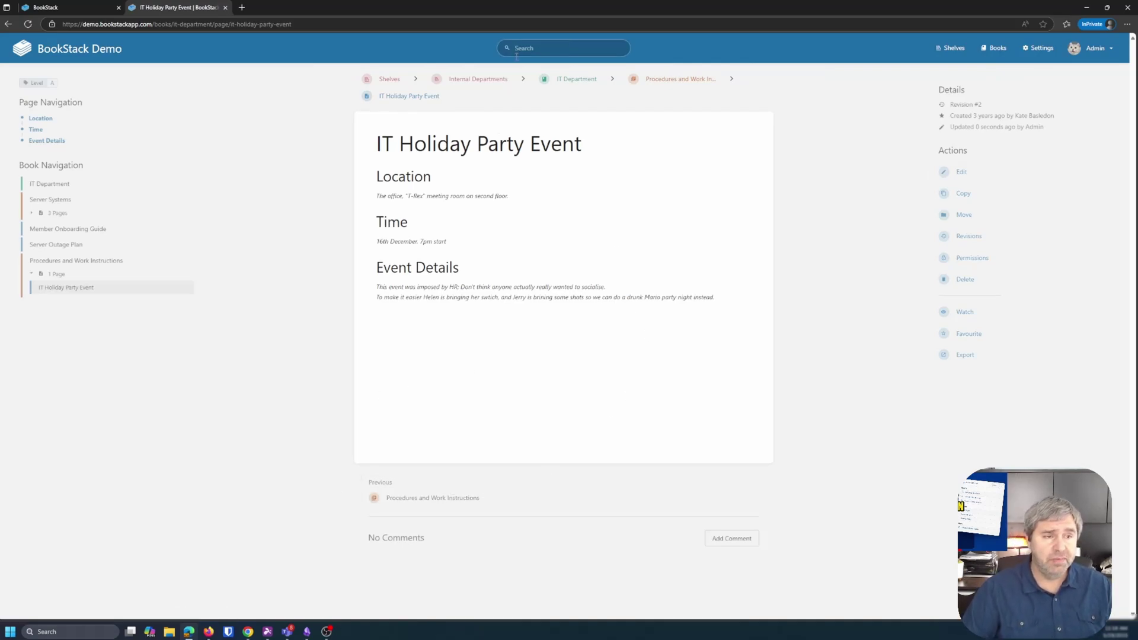
From the home dashboard, search the site for 'password' and review the live results
{"action": "left_click", "coordinate": [77, 49]}
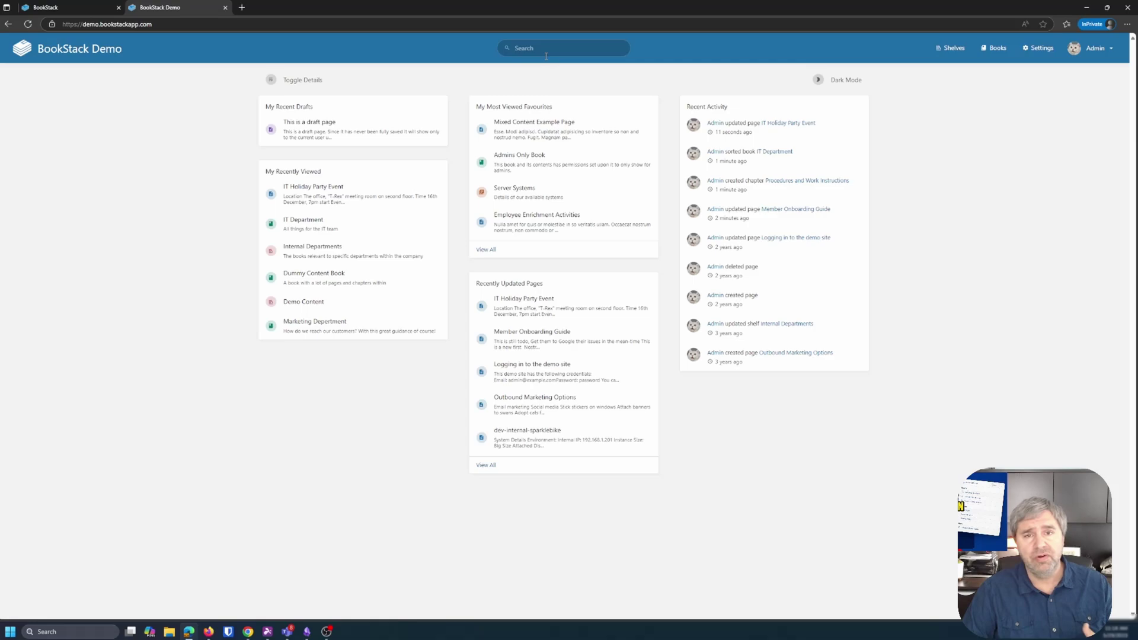
{"action": "left_click", "coordinate": [546, 49]}
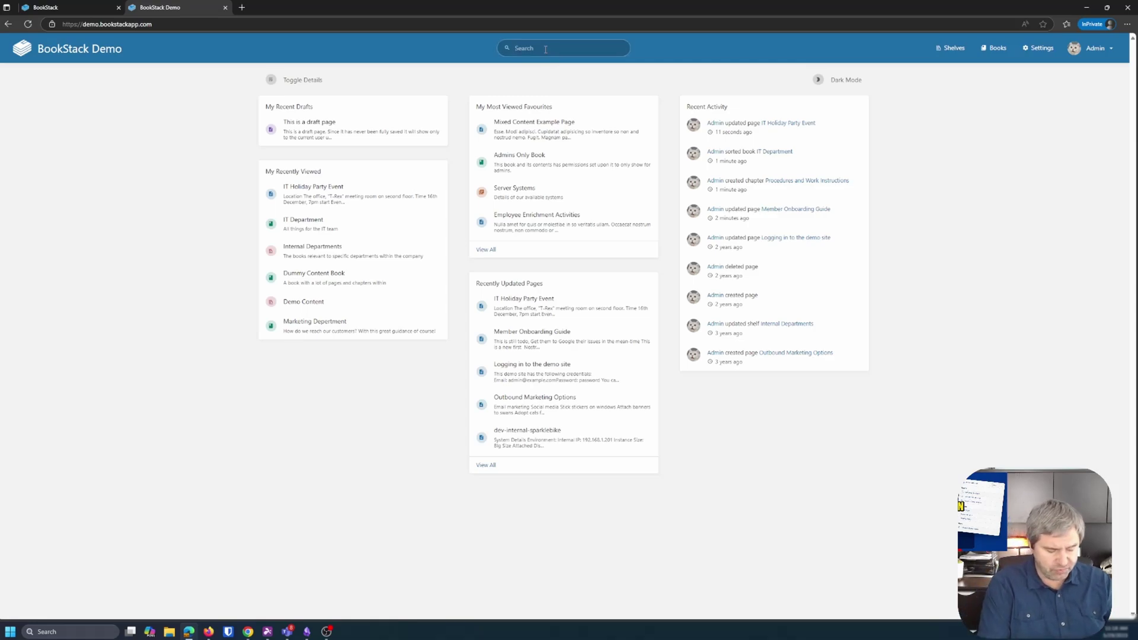
{"action": "type", "text": "it"}
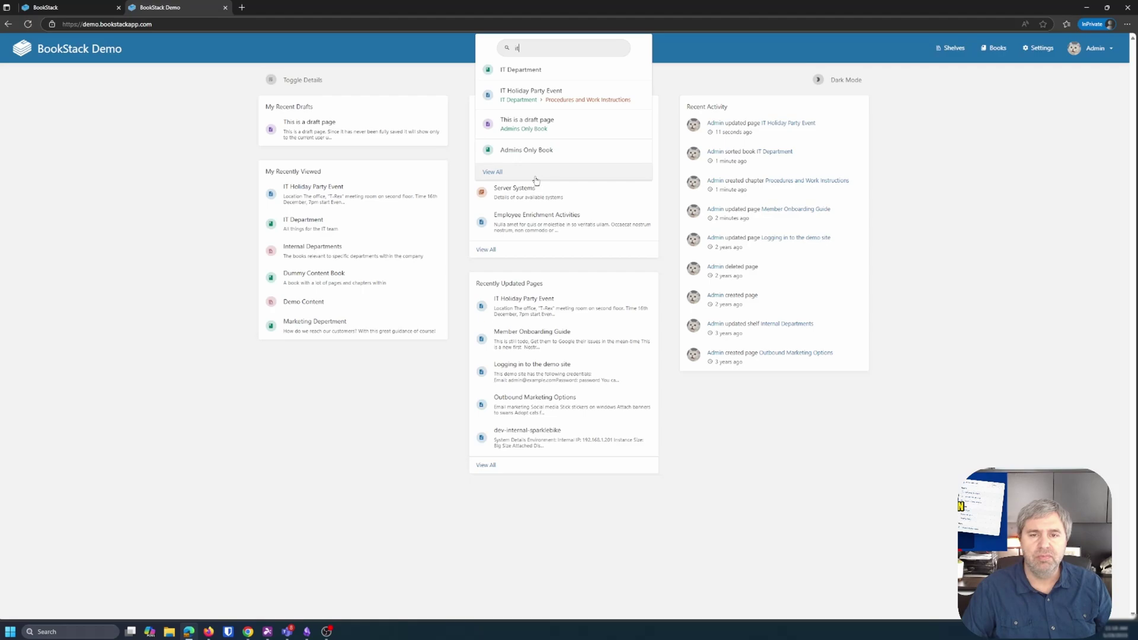
{"action": "key", "text": "BackSpace"}
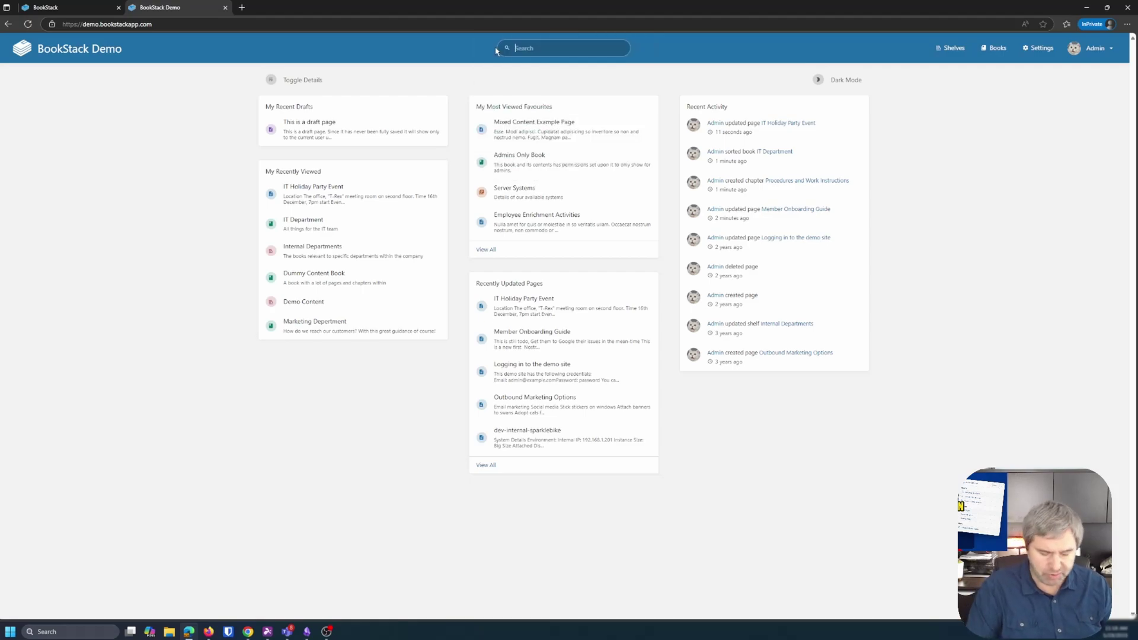
{"action": "type", "text": "password"}
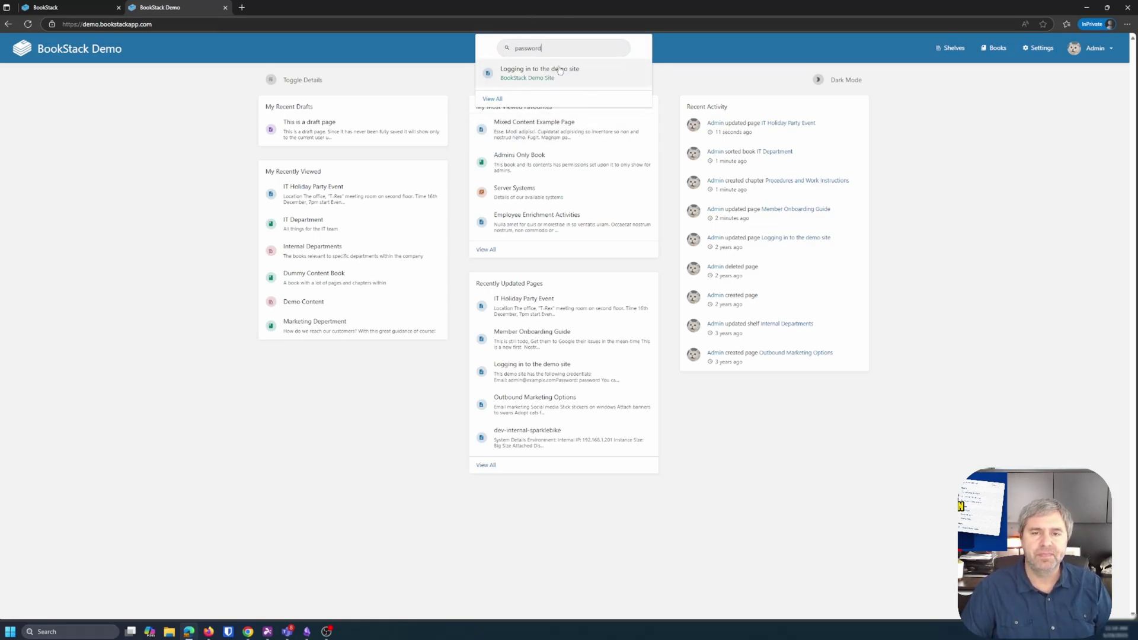
{"action": "left_click", "coordinate": [428, 69]}
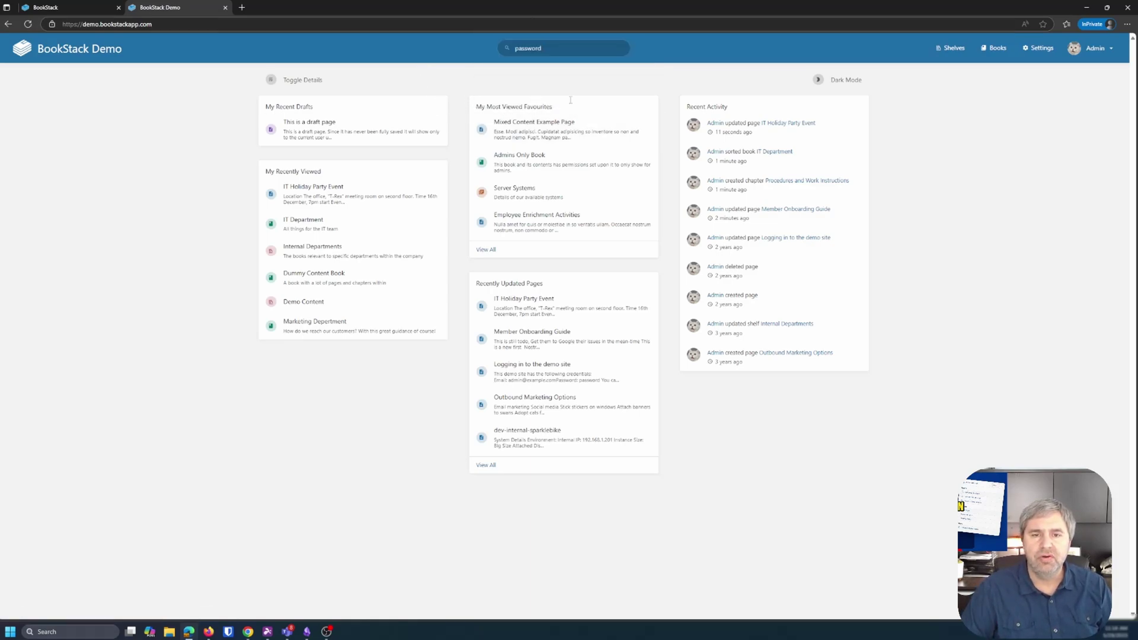
Open the IT Holiday Party Event page from the IT Department book for editing
{"action": "left_click", "coordinate": [963, 53]}
{"action": "left_click", "coordinate": [996, 48]}
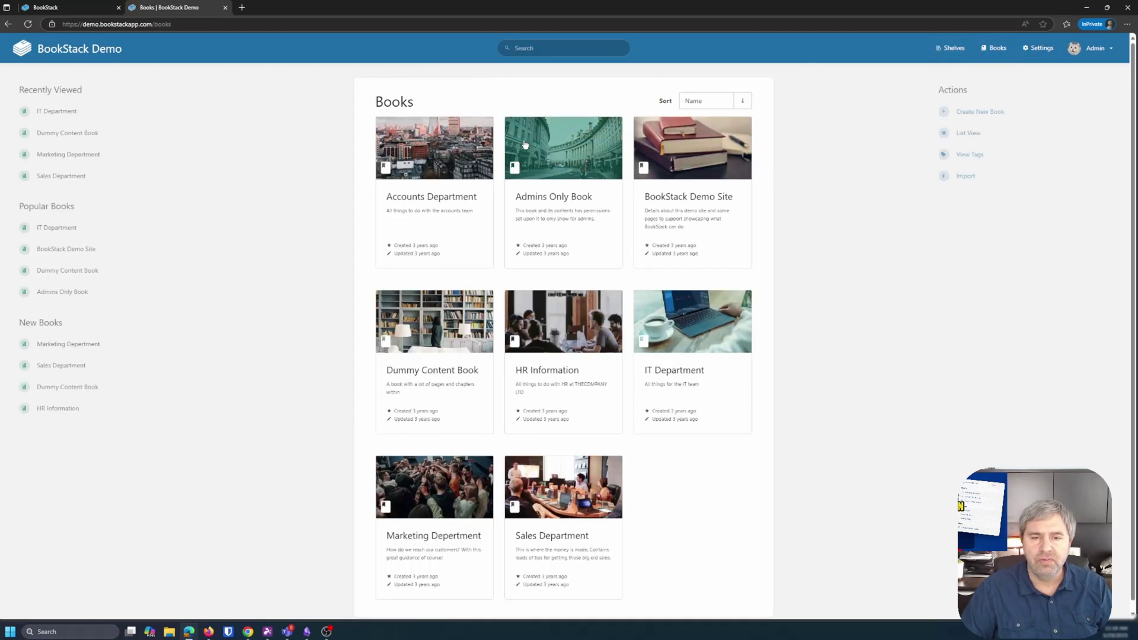
{"action": "scroll", "coordinate": [585, 362], "scroll_direction": "down", "scroll_amount": 1}
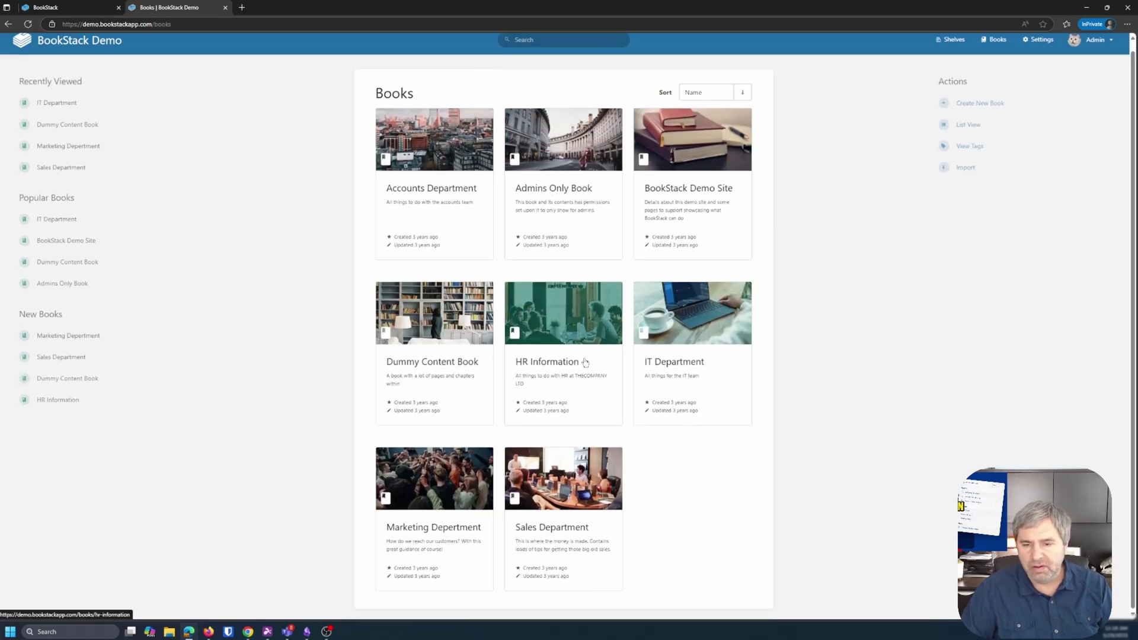
{"action": "left_click", "coordinate": [656, 363]}
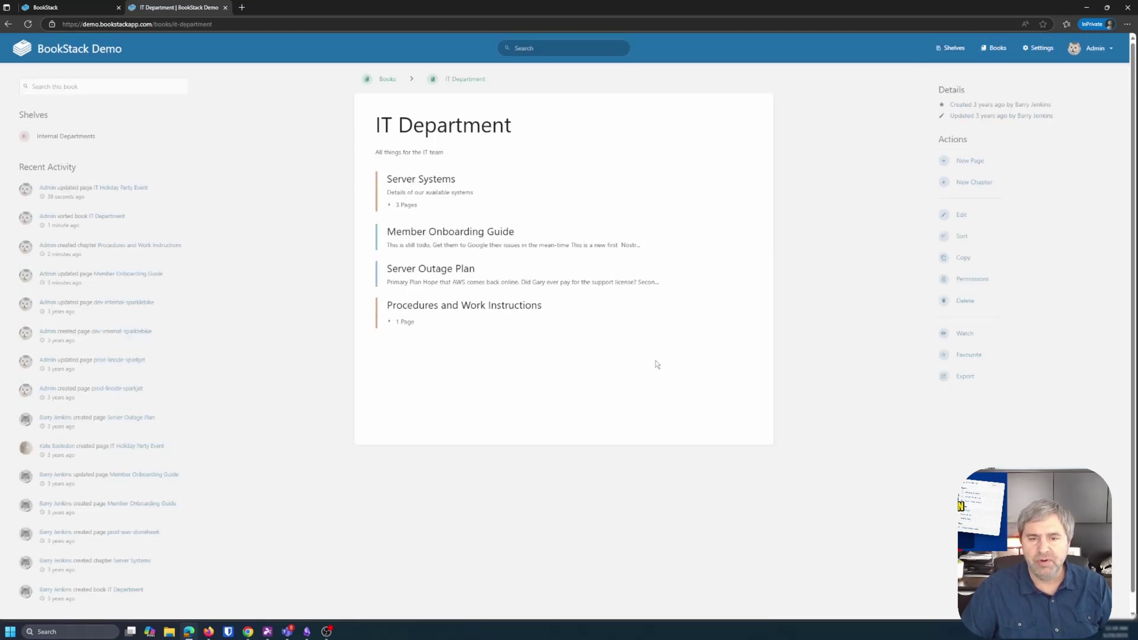
{"action": "left_click", "coordinate": [393, 324]}
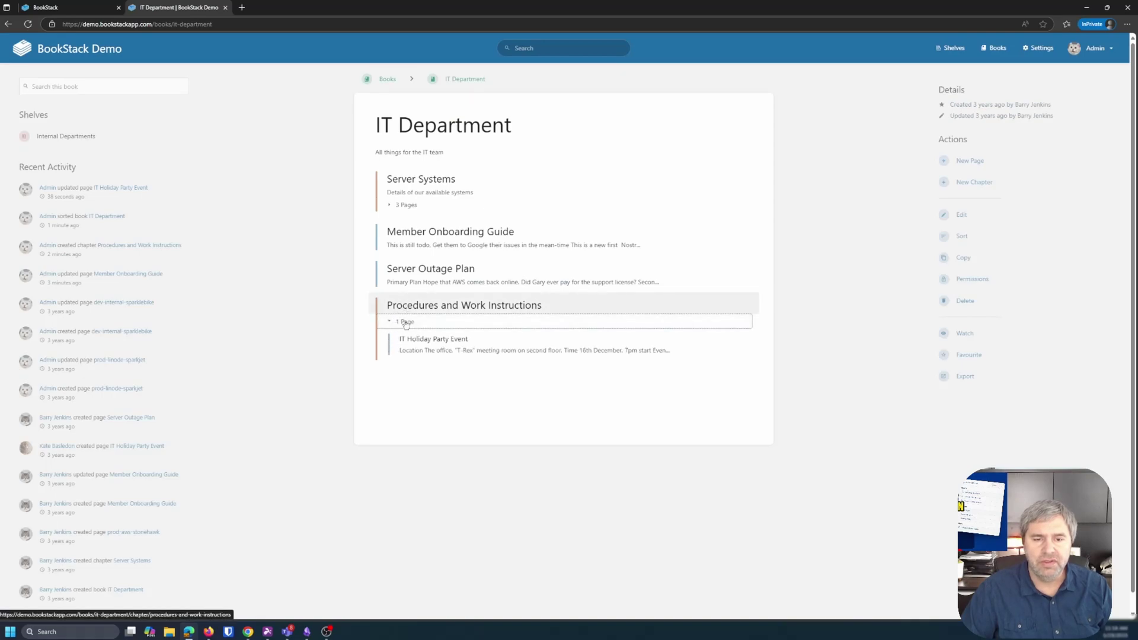
{"action": "left_click", "coordinate": [437, 350]}
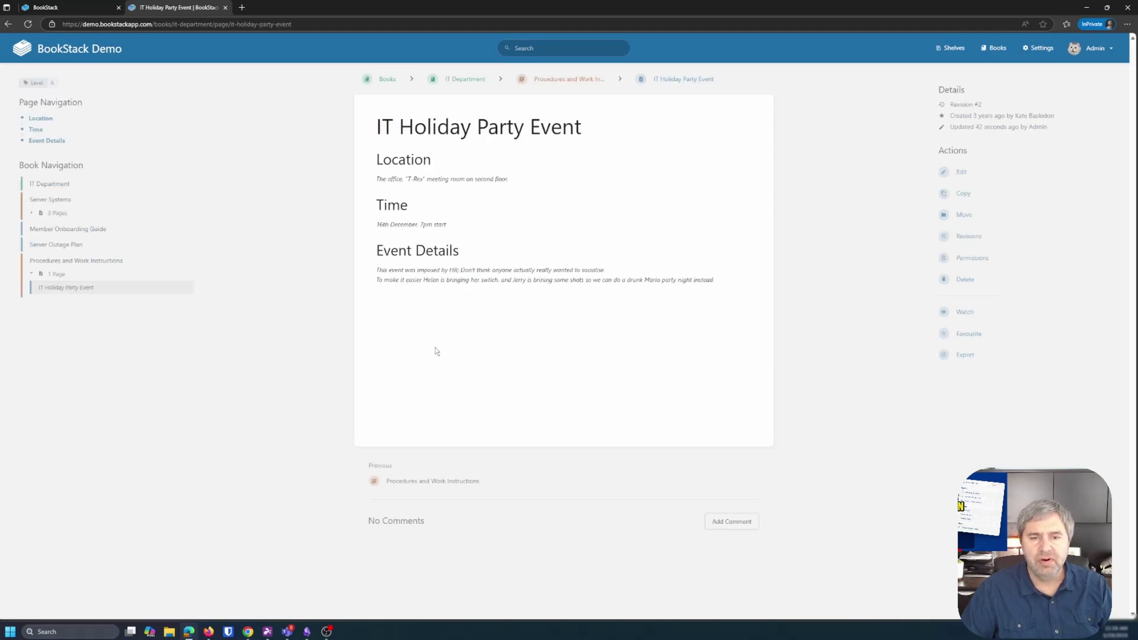
{"action": "left_click", "coordinate": [961, 172]}
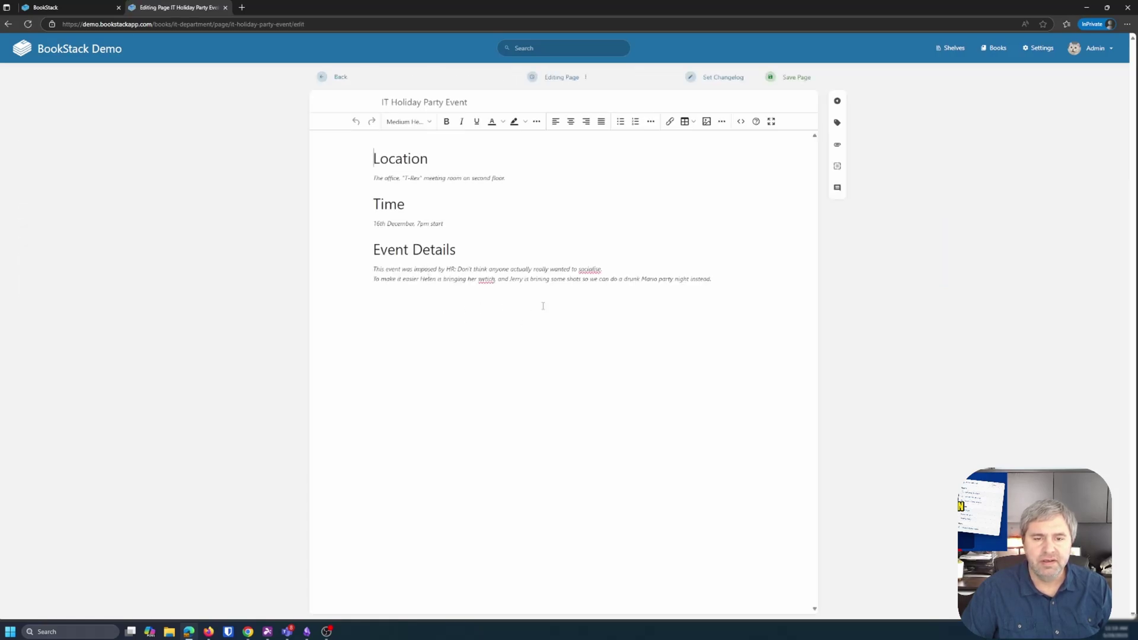
Append the line 'passwords must be 12 in length' below the event details and save
{"action": "left_click_drag", "start_coordinate": [556, 279], "coordinate": [562, 278]}
{"action": "key", "text": "Return"}
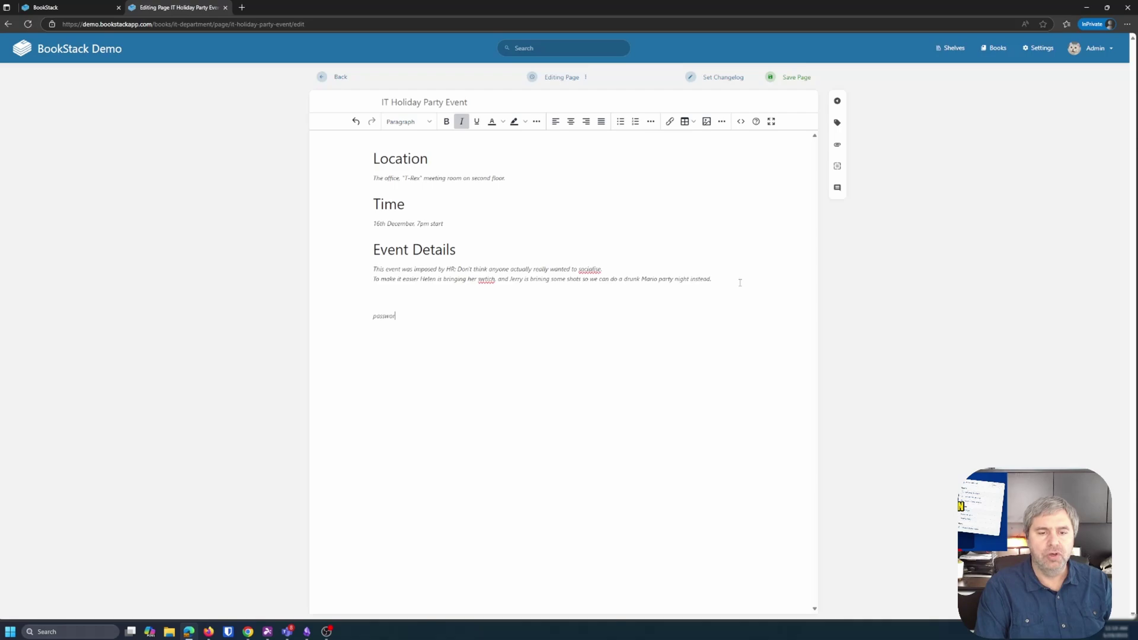
{"action": "type", "text": "passwords must be 12 in le"}
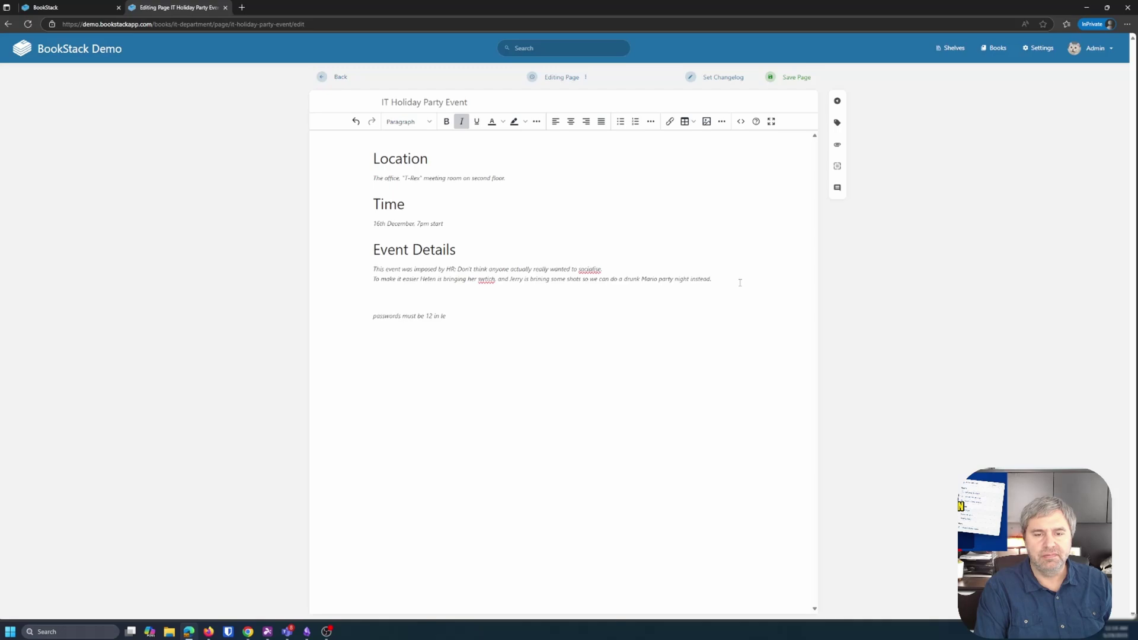
{"action": "type", "text": "ngth"}
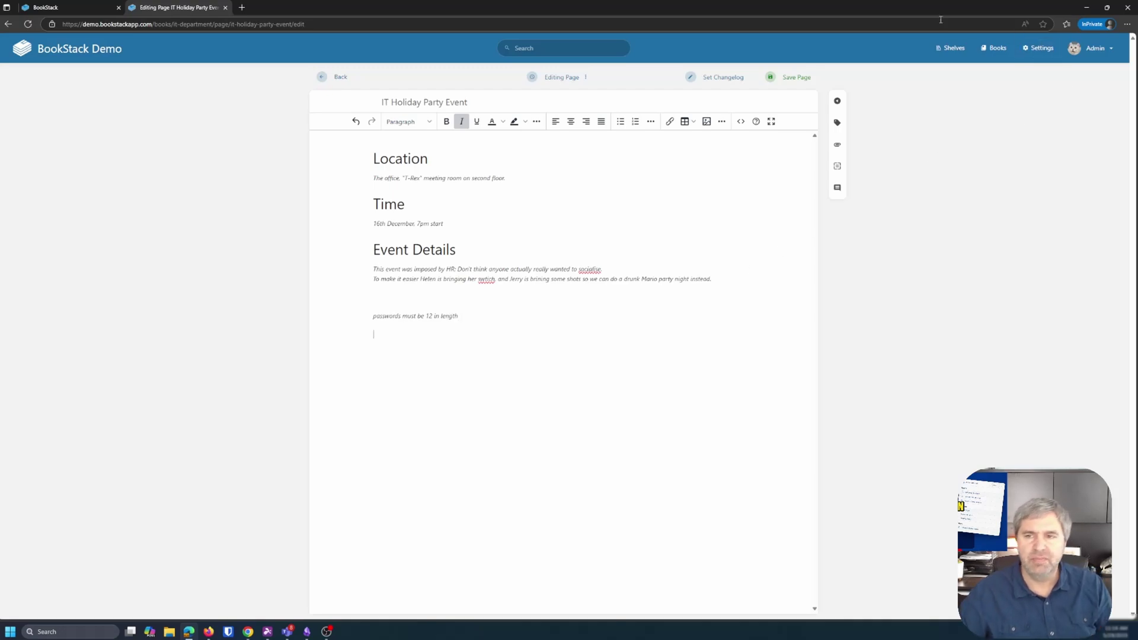
{"action": "left_click", "coordinate": [780, 77]}
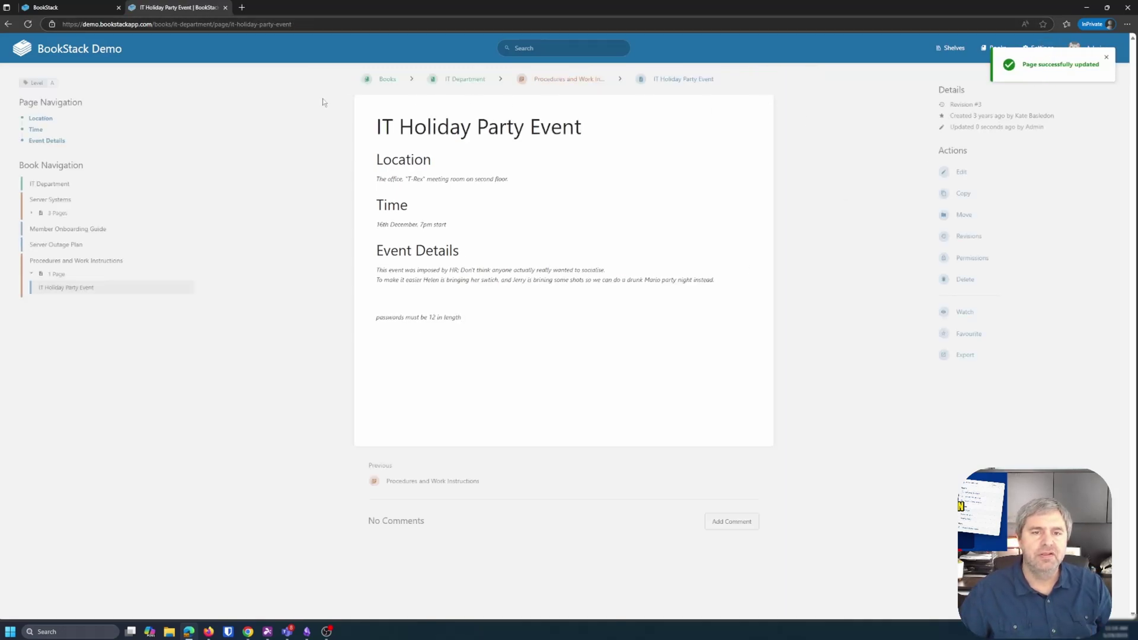
Search for 'password' and open the IT Holiday Party Event result, highlighting the new passwords line
{"action": "left_click", "coordinate": [53, 48]}
{"action": "left_click", "coordinate": [523, 51]}
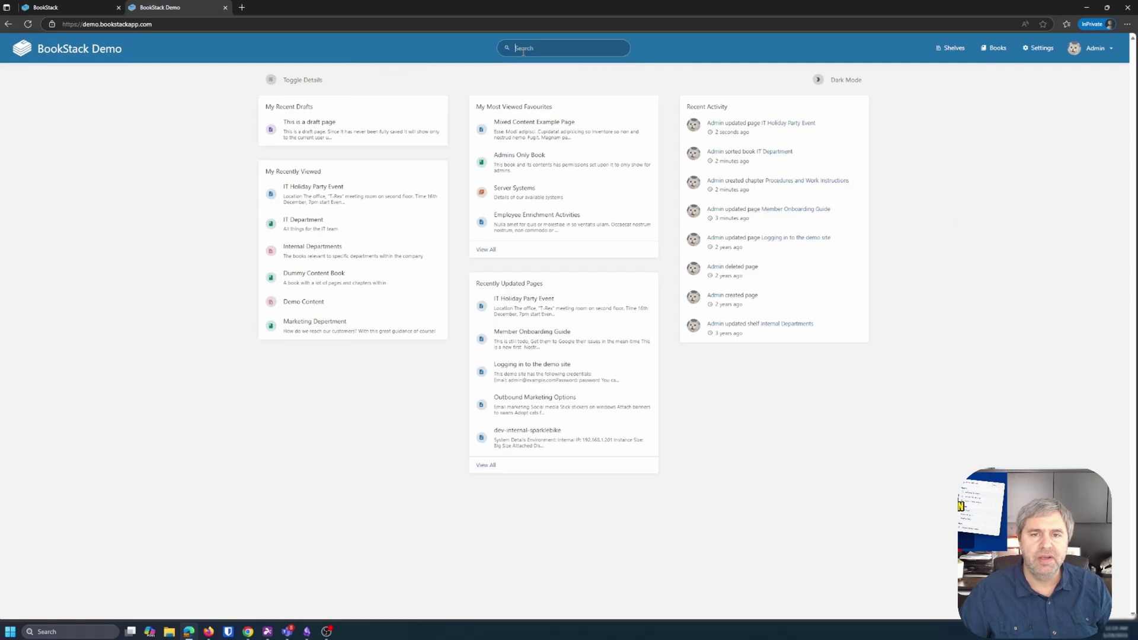
{"action": "type", "text": "pass"}
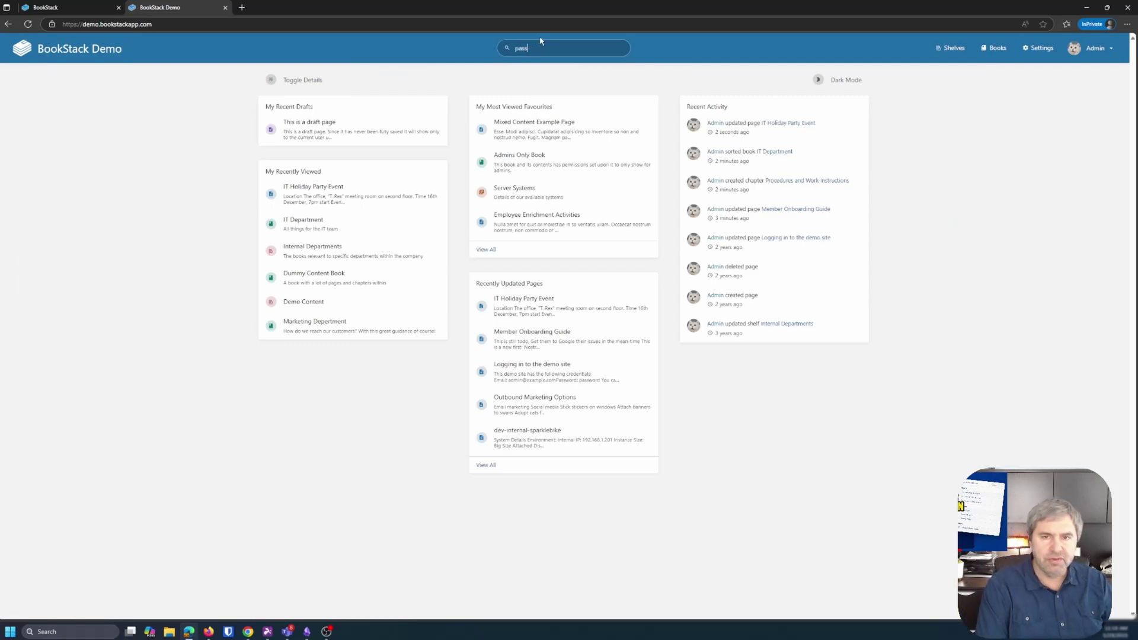
{"action": "type", "text": "word"}
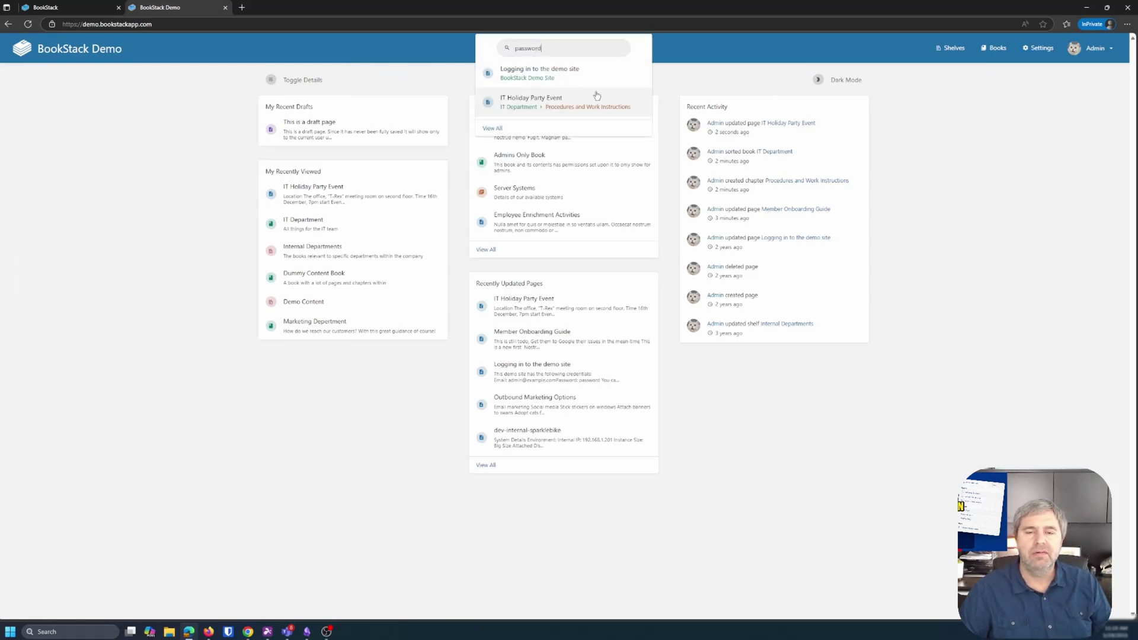
{"action": "left_click", "coordinate": [557, 107]}
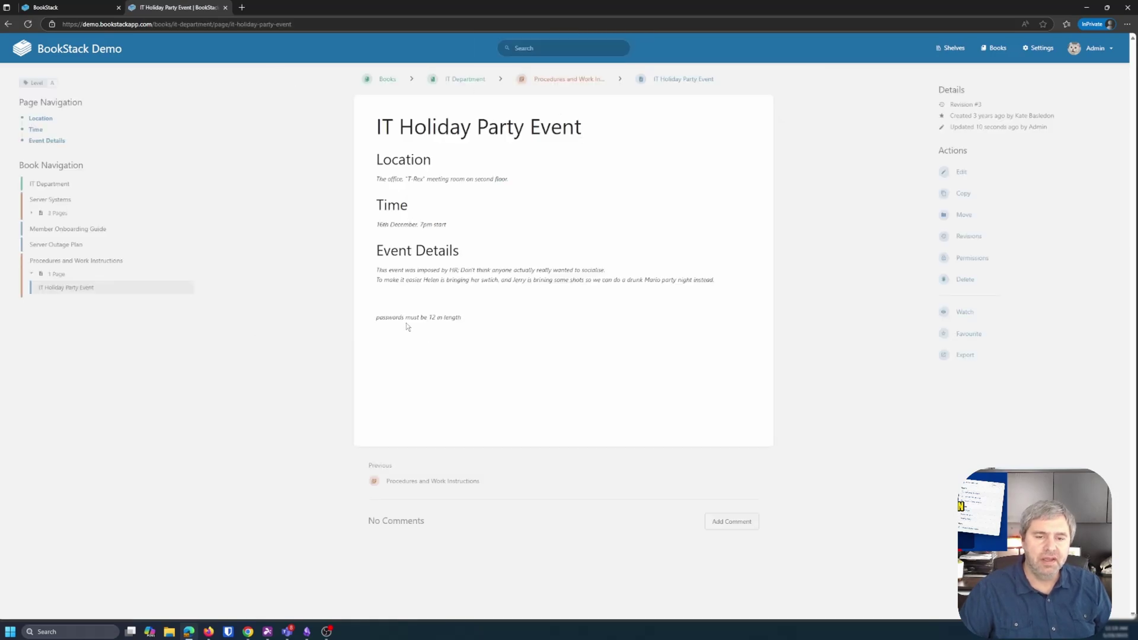
{"action": "left_click_drag", "start_coordinate": [377, 317], "coordinate": [502, 323]}
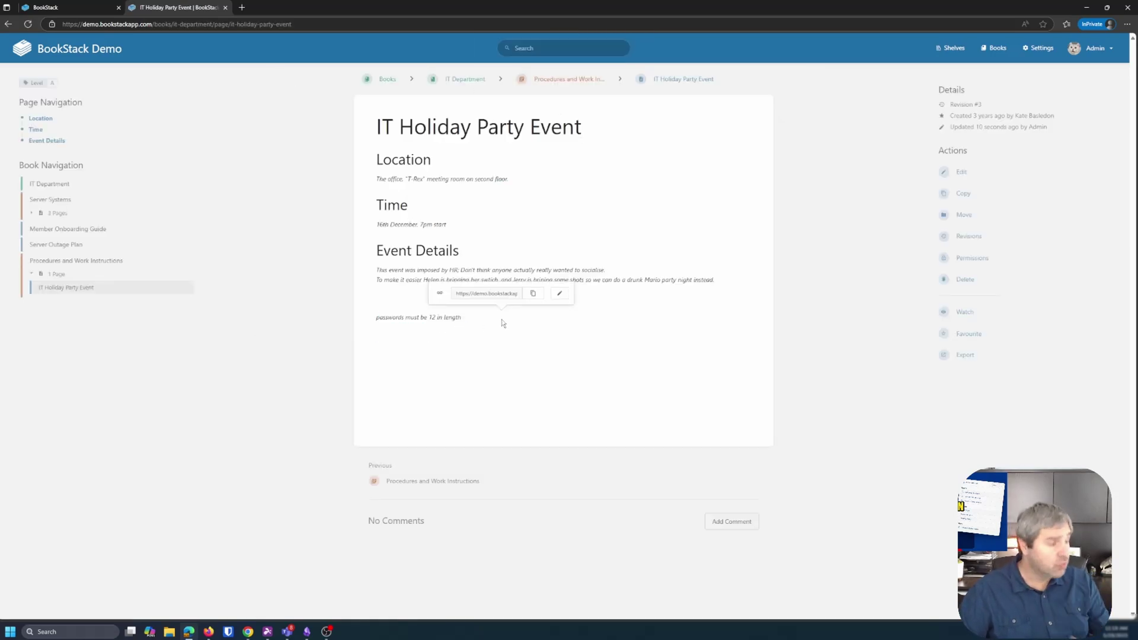
{"action": "left_click", "coordinate": [539, 339]}
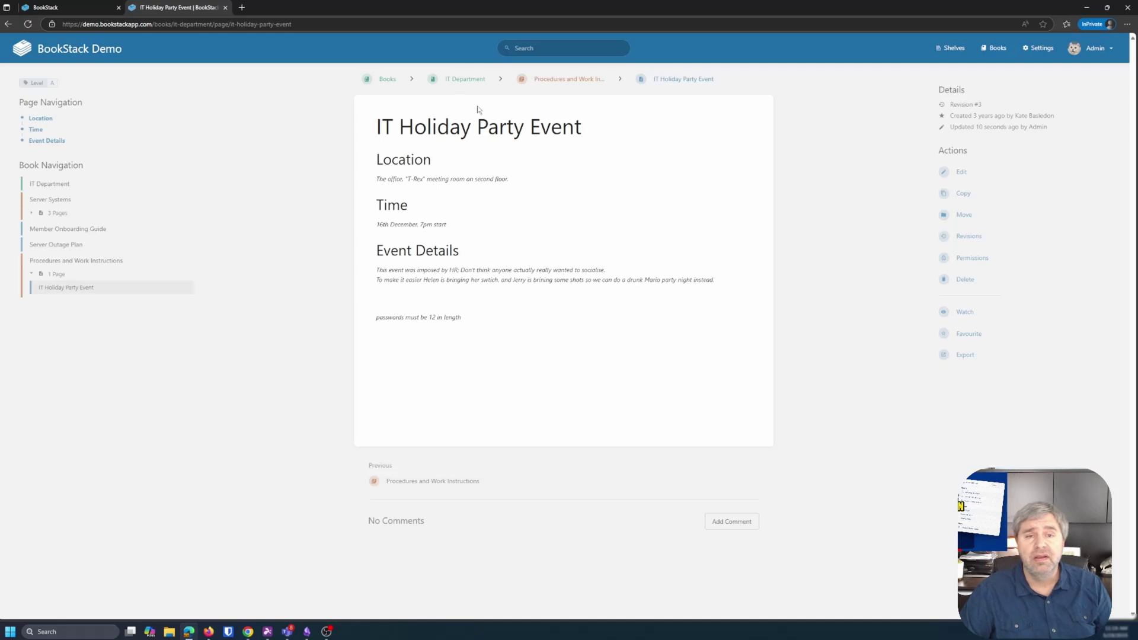
Export the page as a PDF and open it-holiday-party-event.pdf from downloads
{"action": "left_click", "coordinate": [965, 354]}
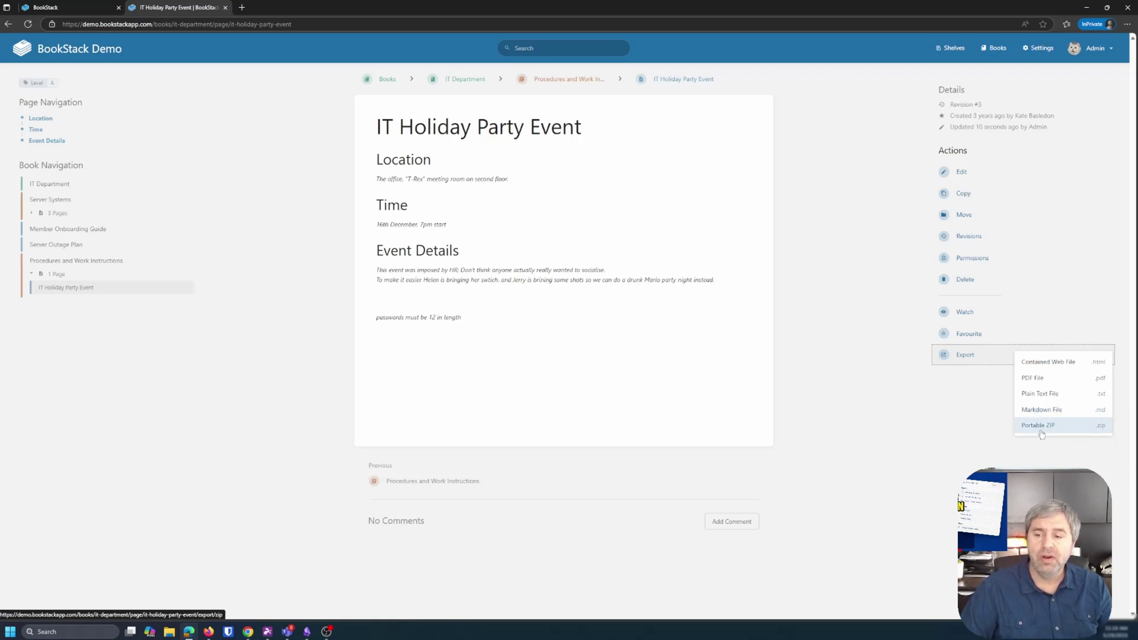
{"action": "left_click", "coordinate": [1033, 378]}
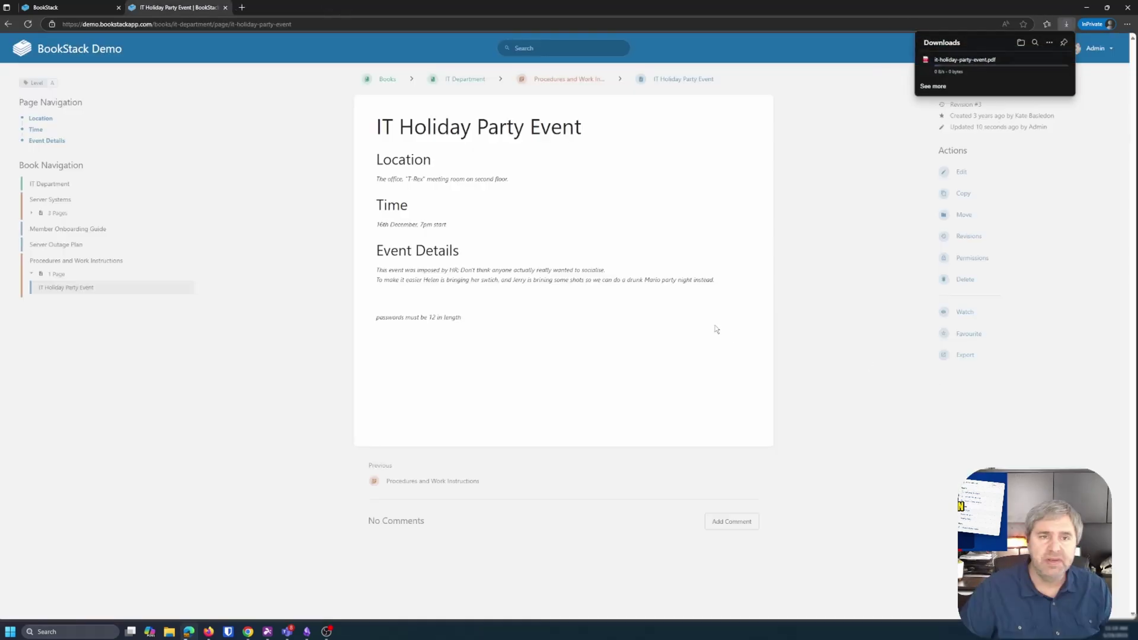
{"action": "left_click", "coordinate": [972, 60]}
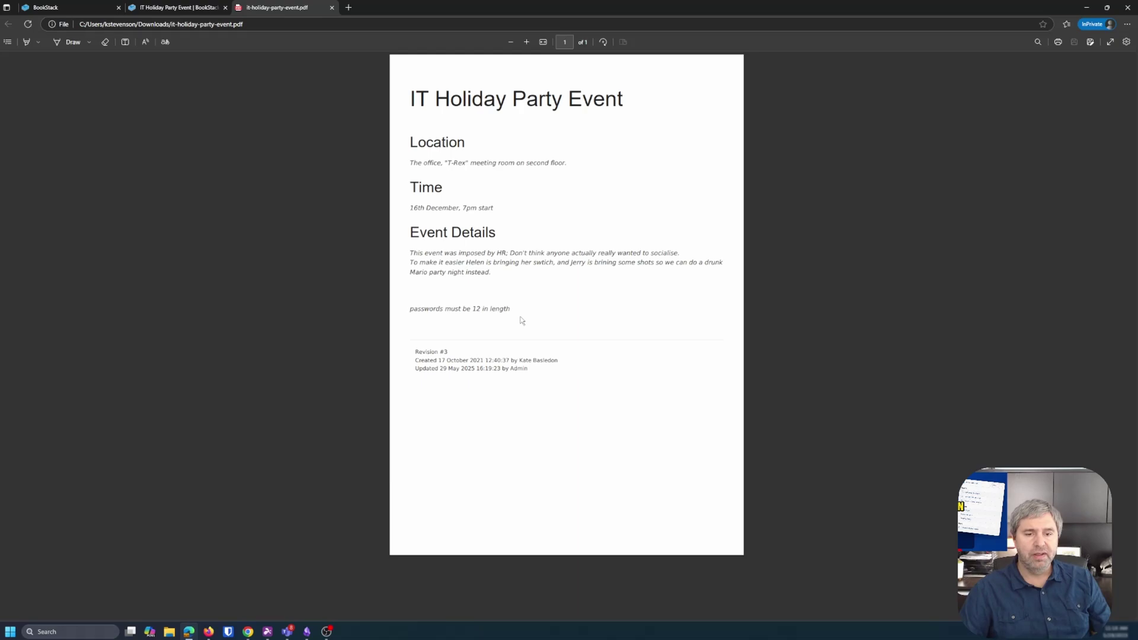
{"action": "left_click_drag", "start_coordinate": [413, 350], "coordinate": [554, 380]}
{"action": "left_click", "coordinate": [555, 381]}
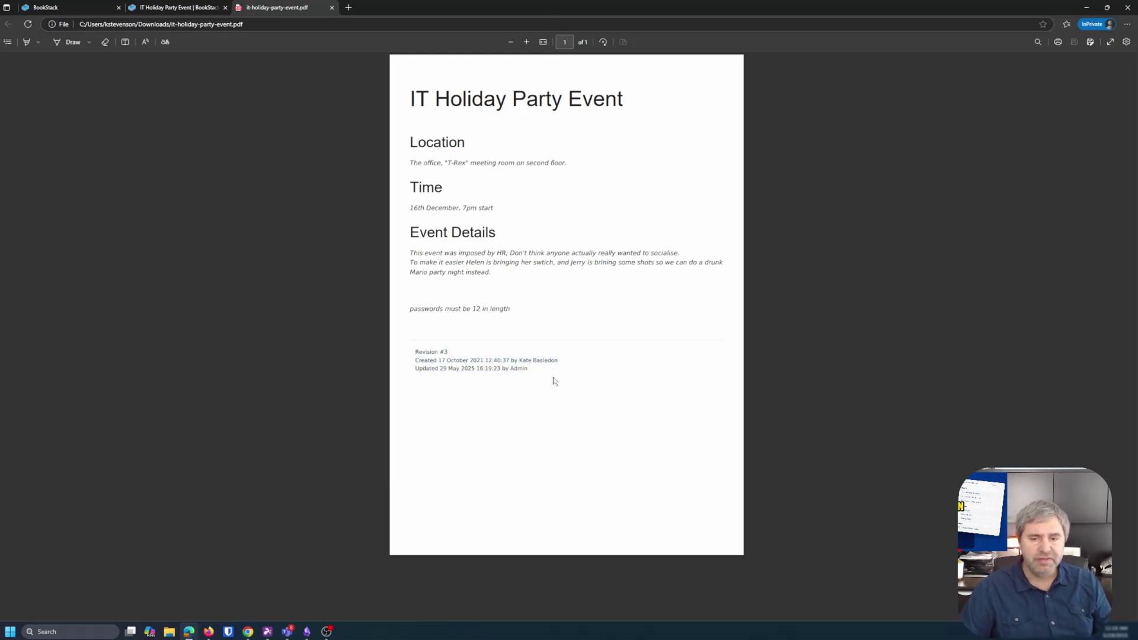